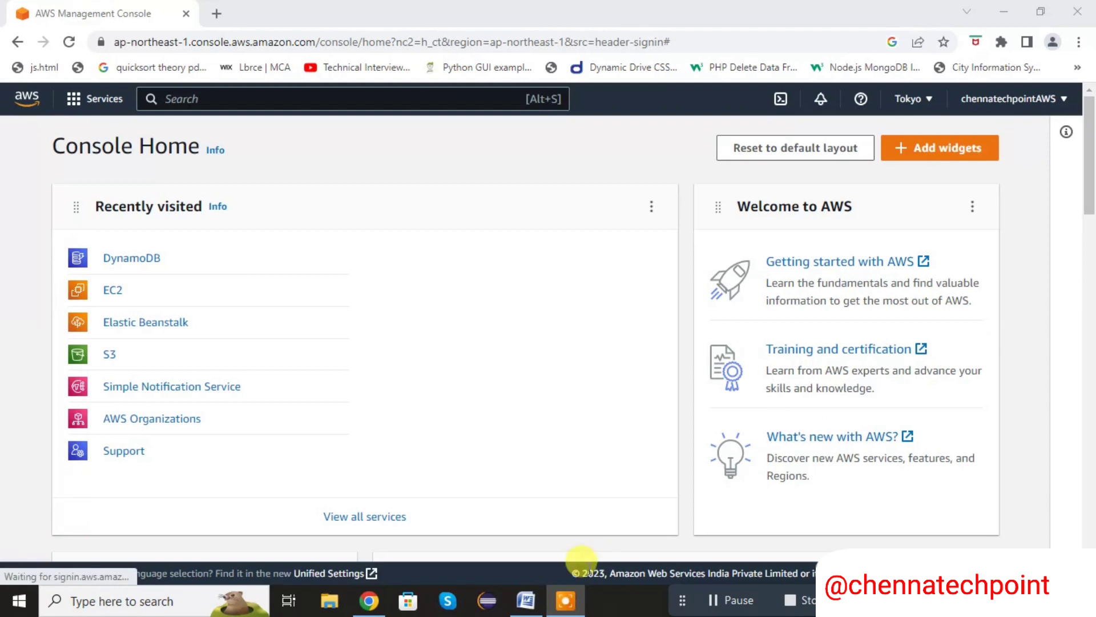
Switch to the Word document to review the SQL and NoSQL comparison table, and return to the AWS console in Chrome
left_click(526, 600)
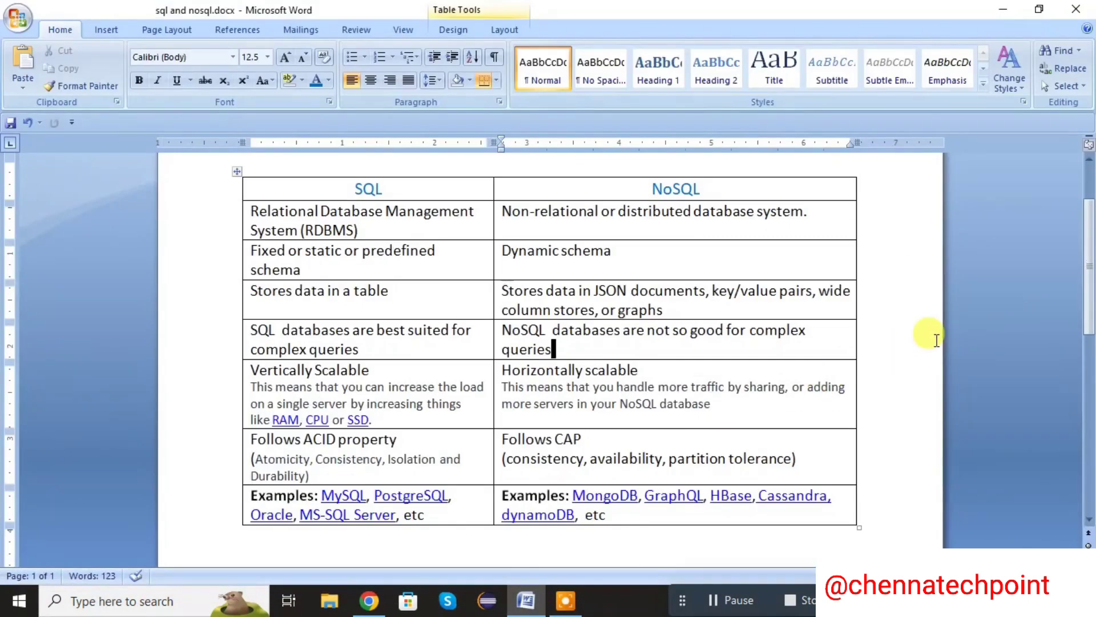
left_click(917, 339)
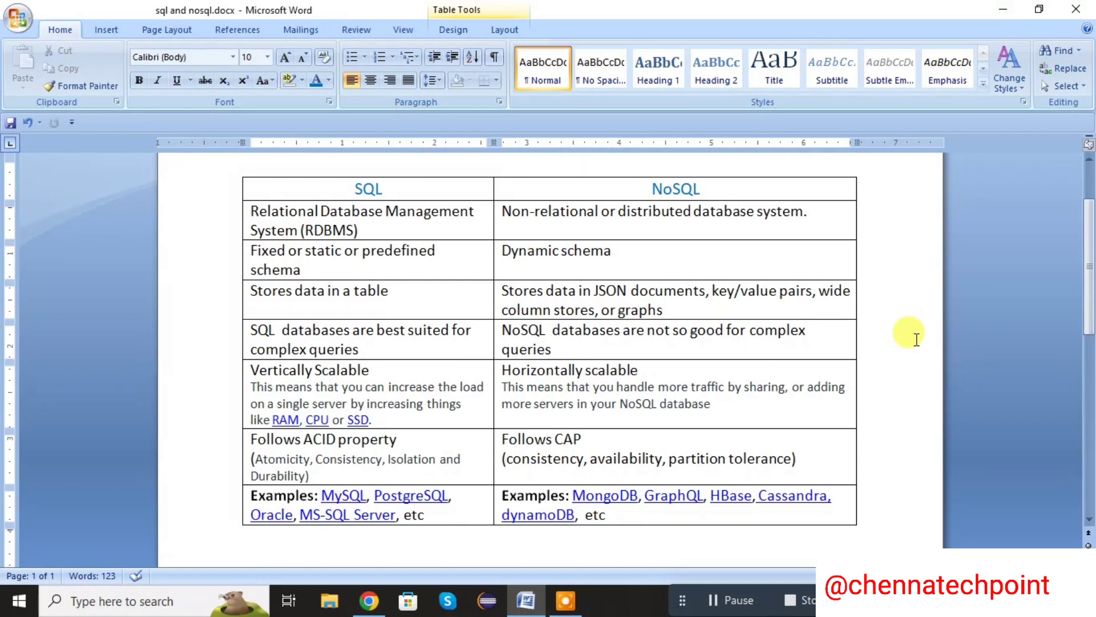
left_click(1009, 12)
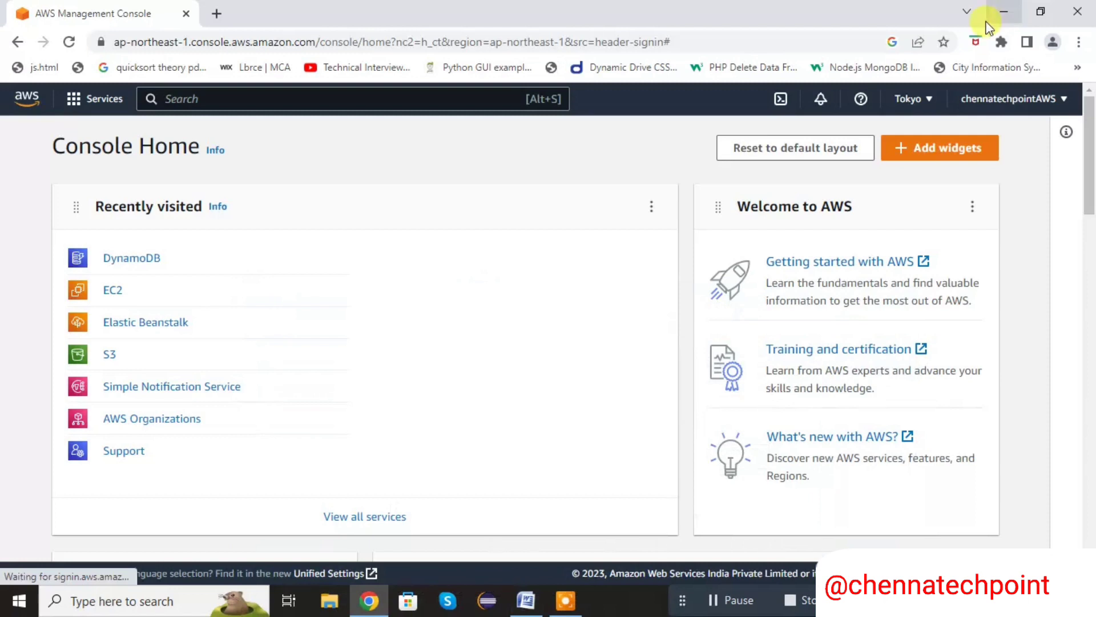
left_click(333, 239)
left_click_drag(261, 239, 332, 208)
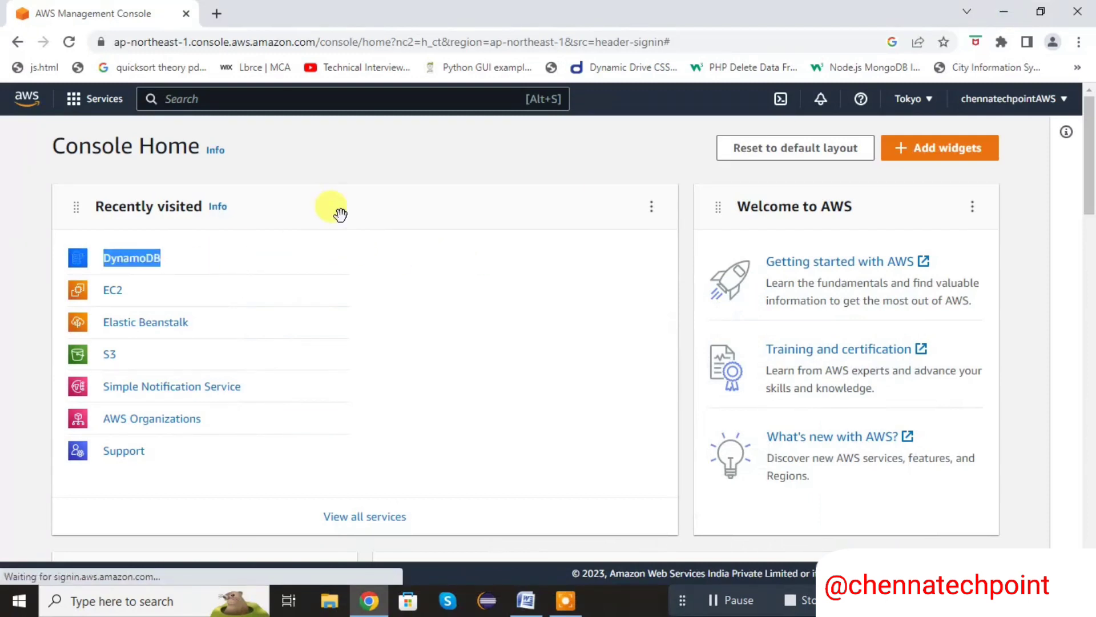
left_click(365, 174)
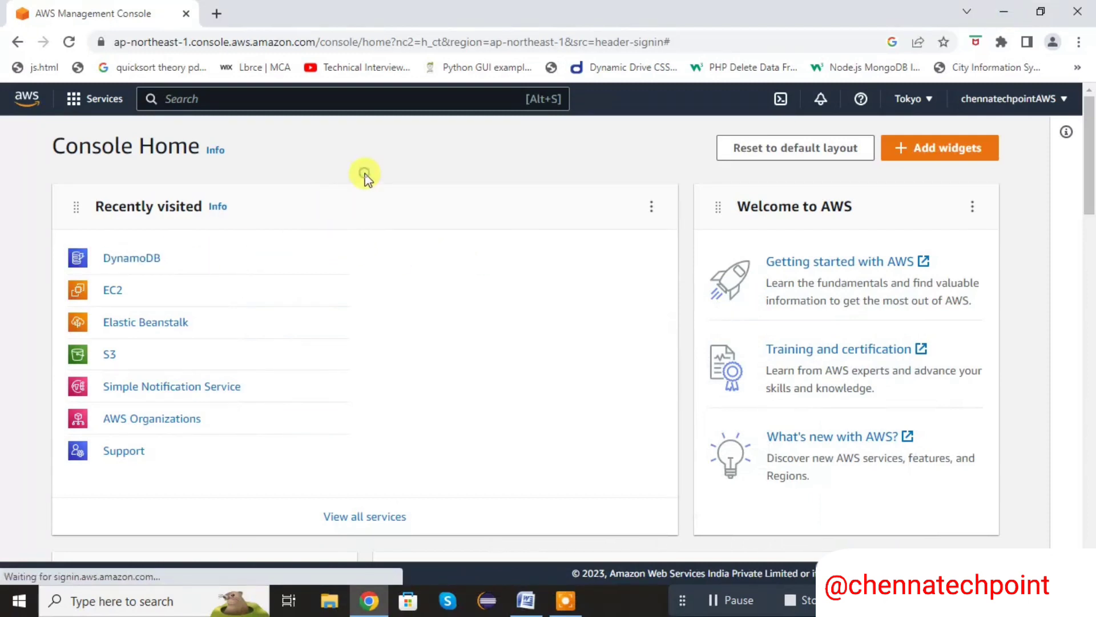
Search the console's services for DynamoDB and open the service
left_click(262, 94)
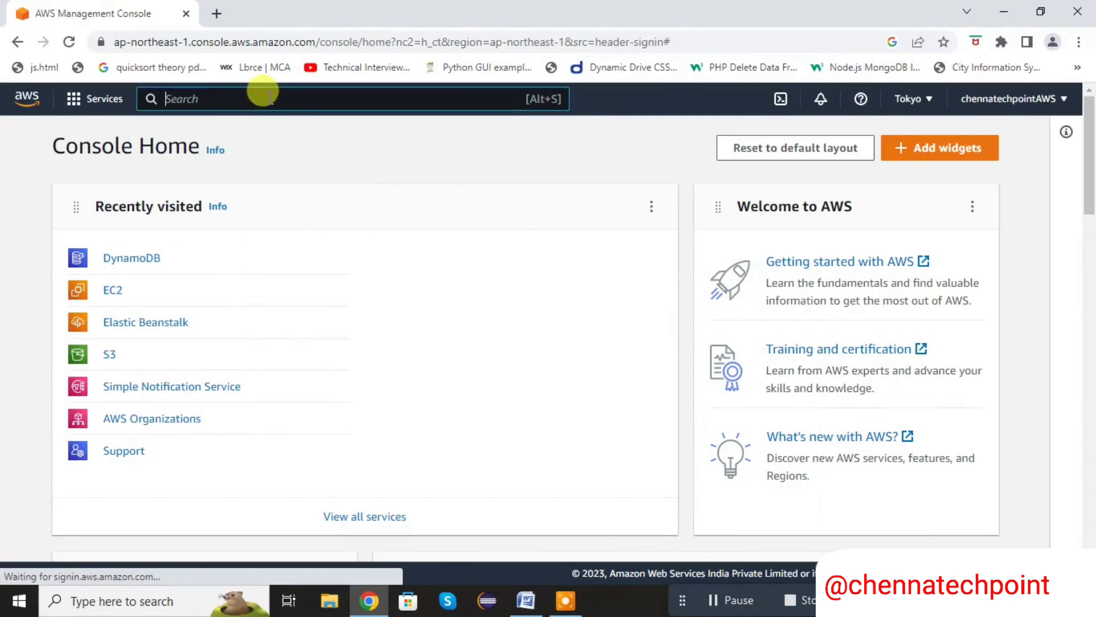
type("dyba")
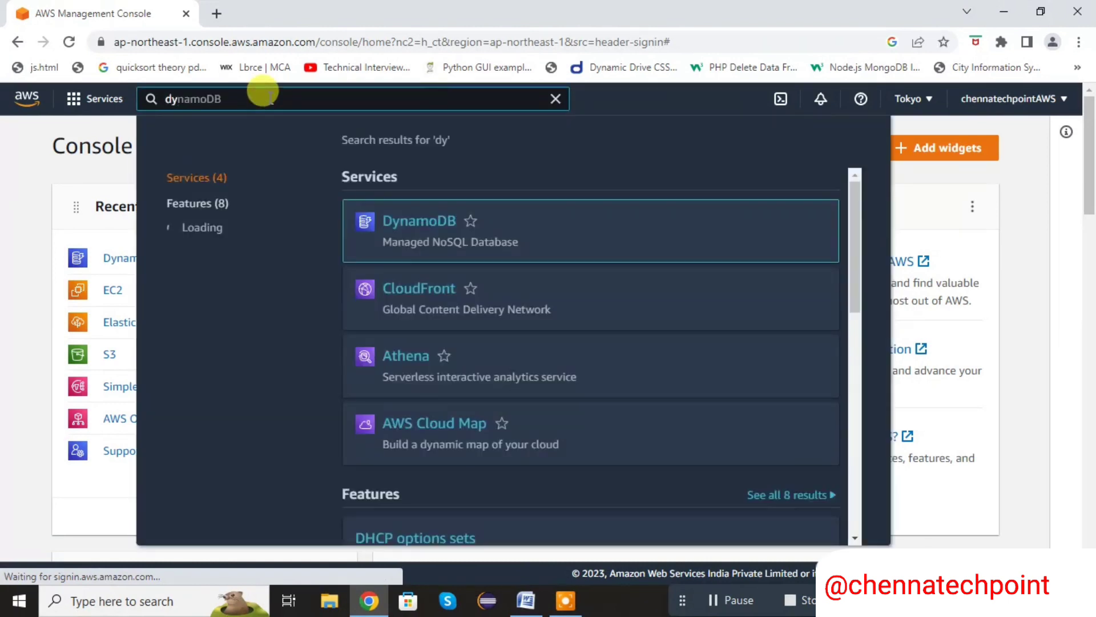
key("BackSpace")
key("BackSpace")
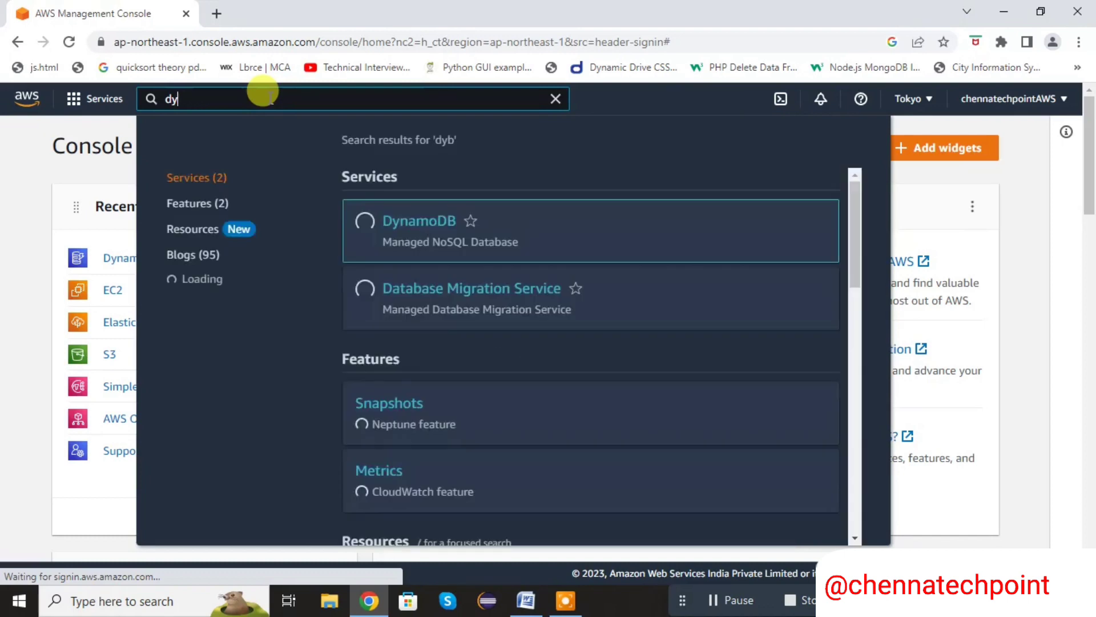
left_click(418, 229)
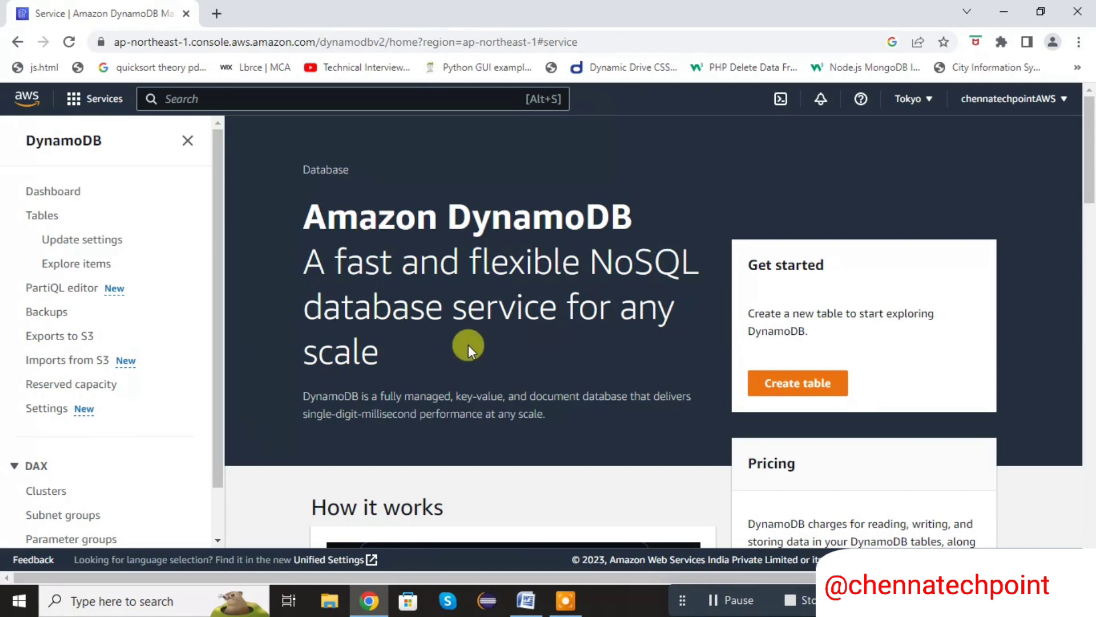
Start creating a new DynamoDB table and name it StudentDetails
left_click(777, 391)
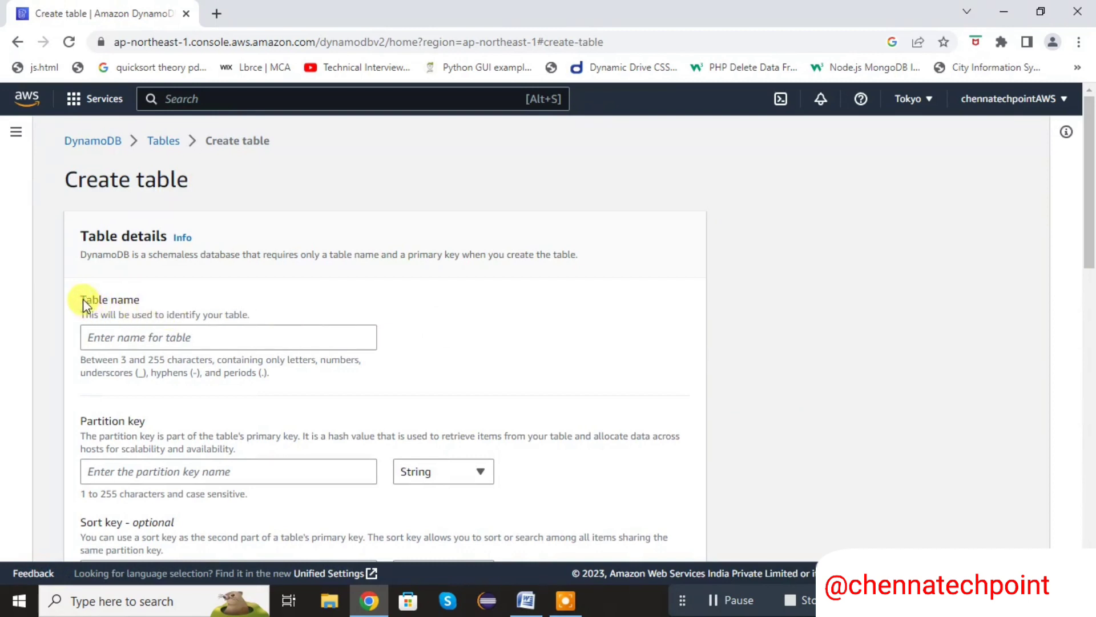
left_click_drag(80, 301, 142, 296)
left_click(113, 335)
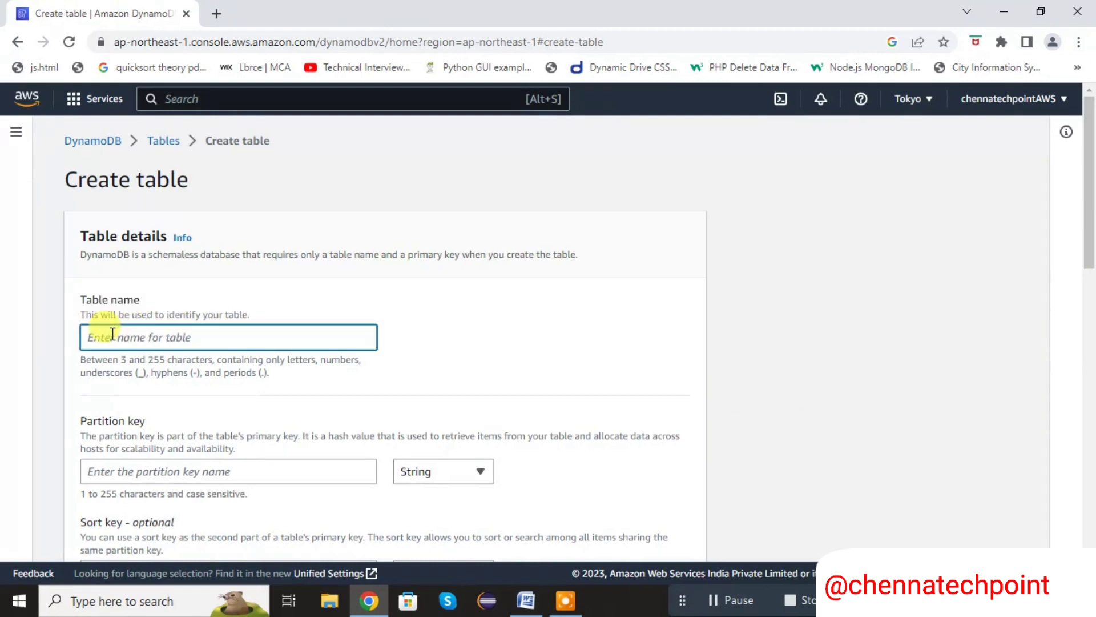
type("studentDetails")
Set the table's partition key to Student_Id with the String data type
left_click_drag(1091, 171, 1091, 217)
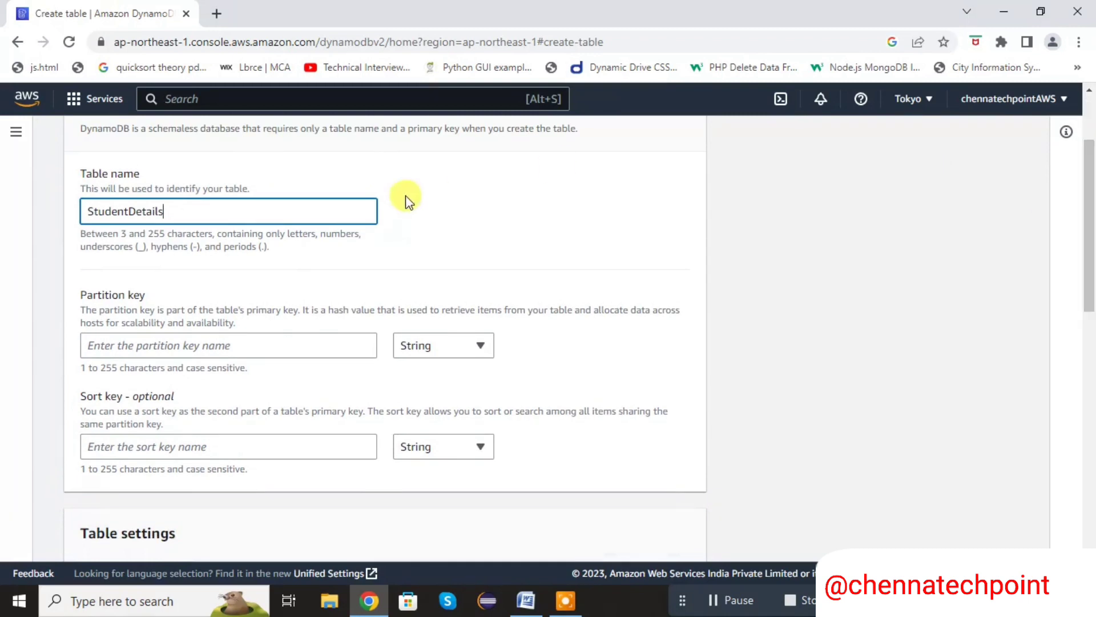
left_click(165, 343)
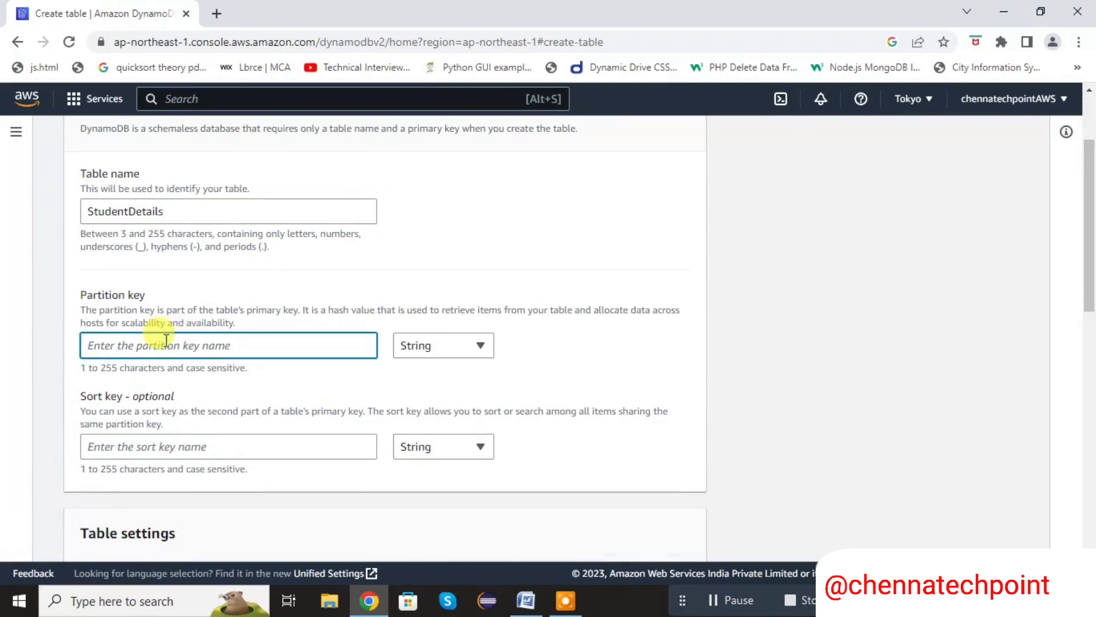
type("St")
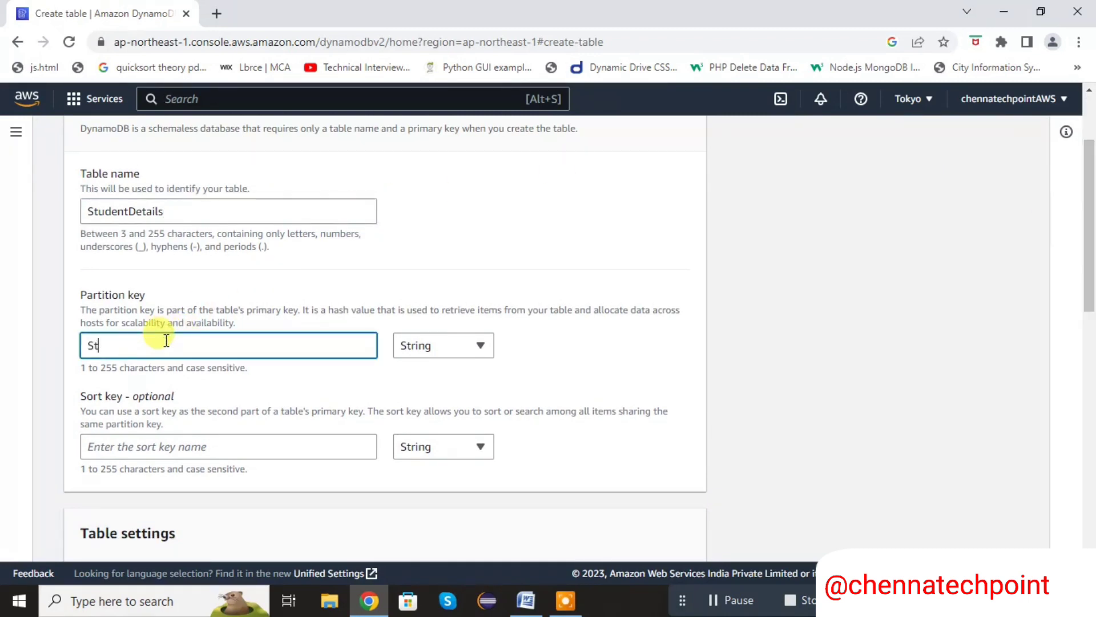
type("udent_Id")
left_click(433, 343)
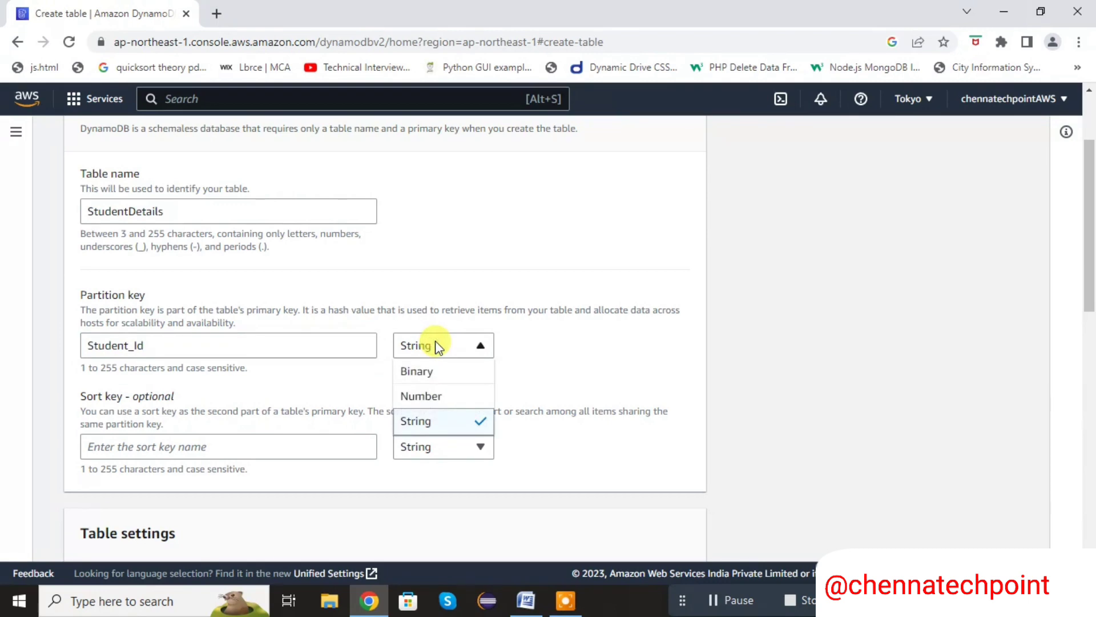
left_click(432, 423)
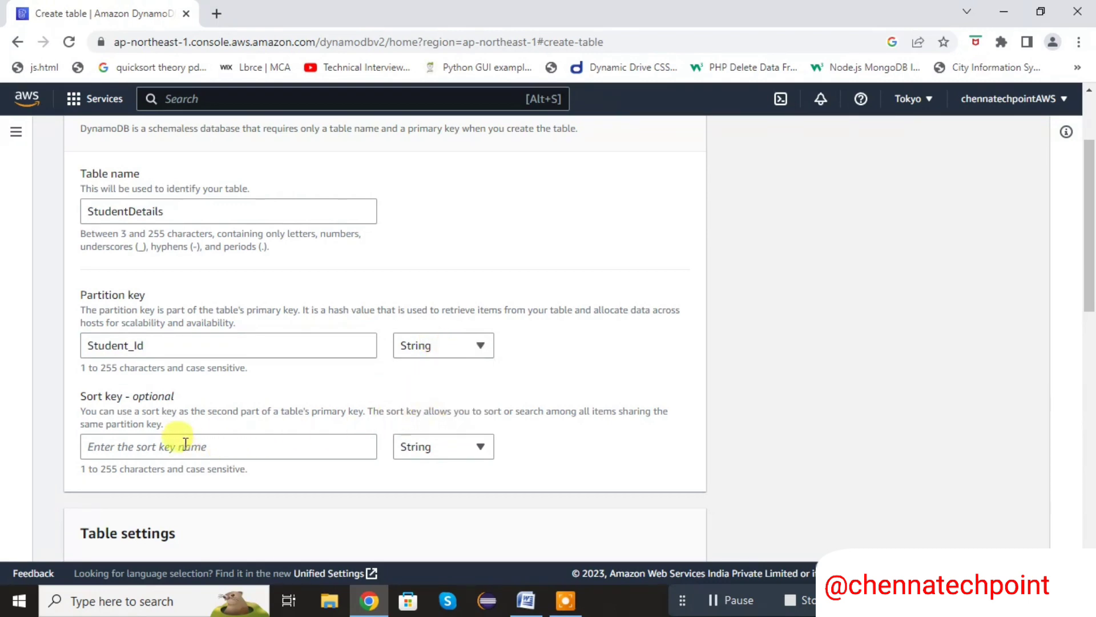
left_click(123, 443)
type("Cou")
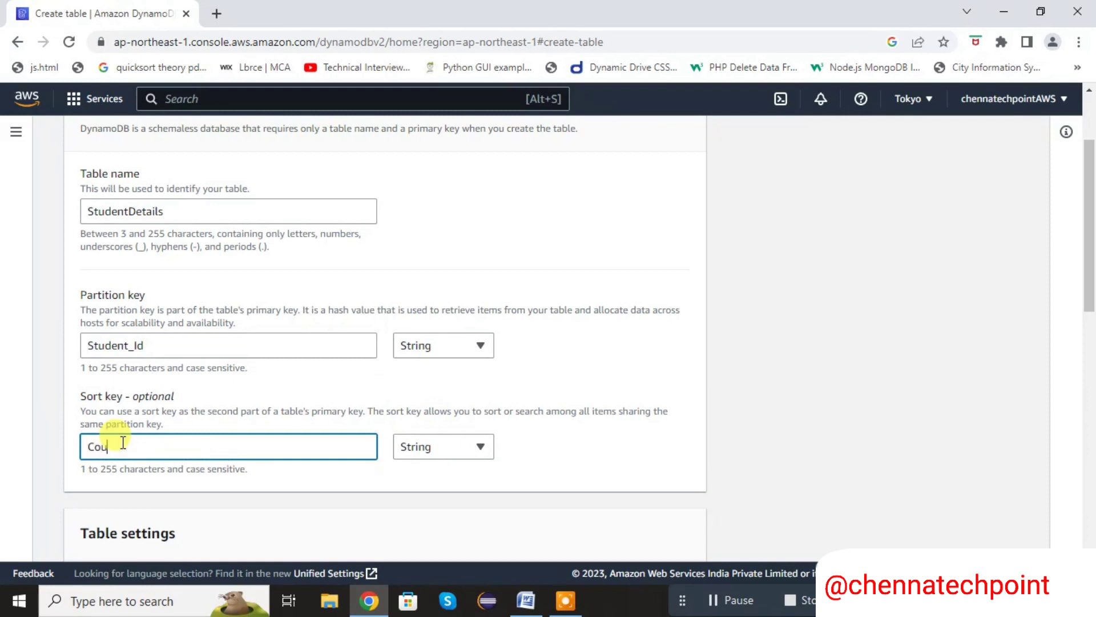
key("BackSpace")
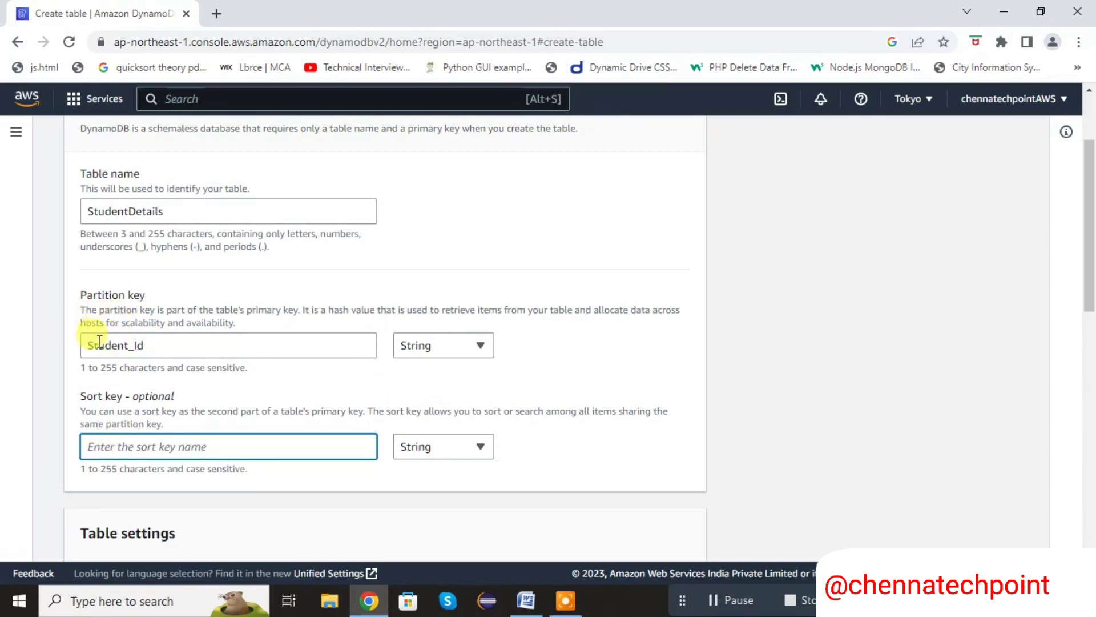
Review the partition key entry and the optional sort key field in the table details
double_click(160, 342)
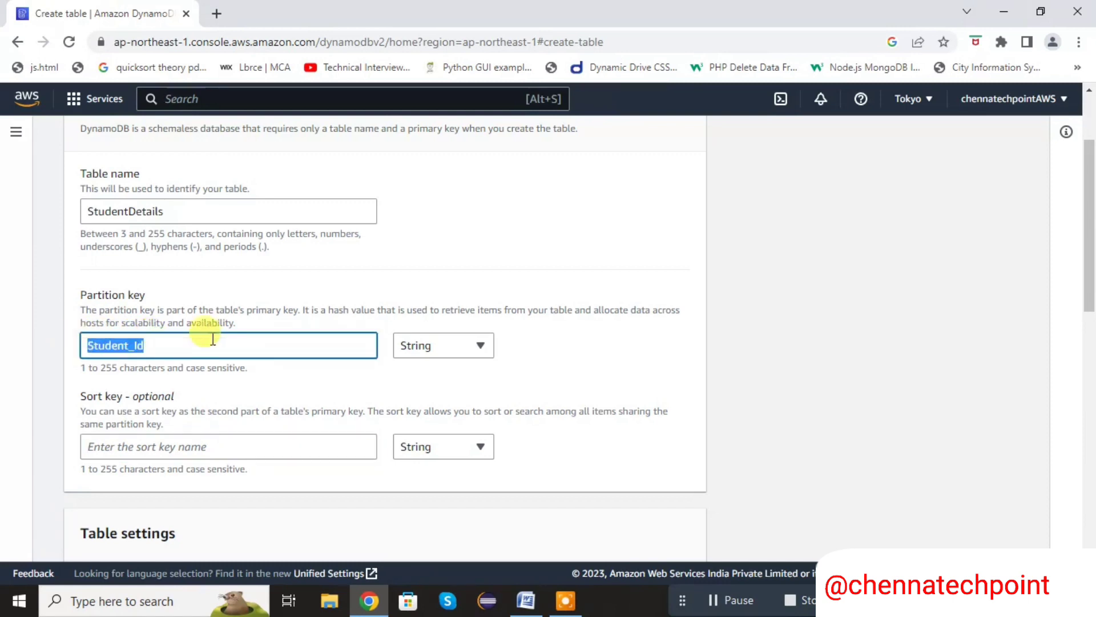
left_click(237, 340)
left_click_drag(1094, 180, 1094, 203)
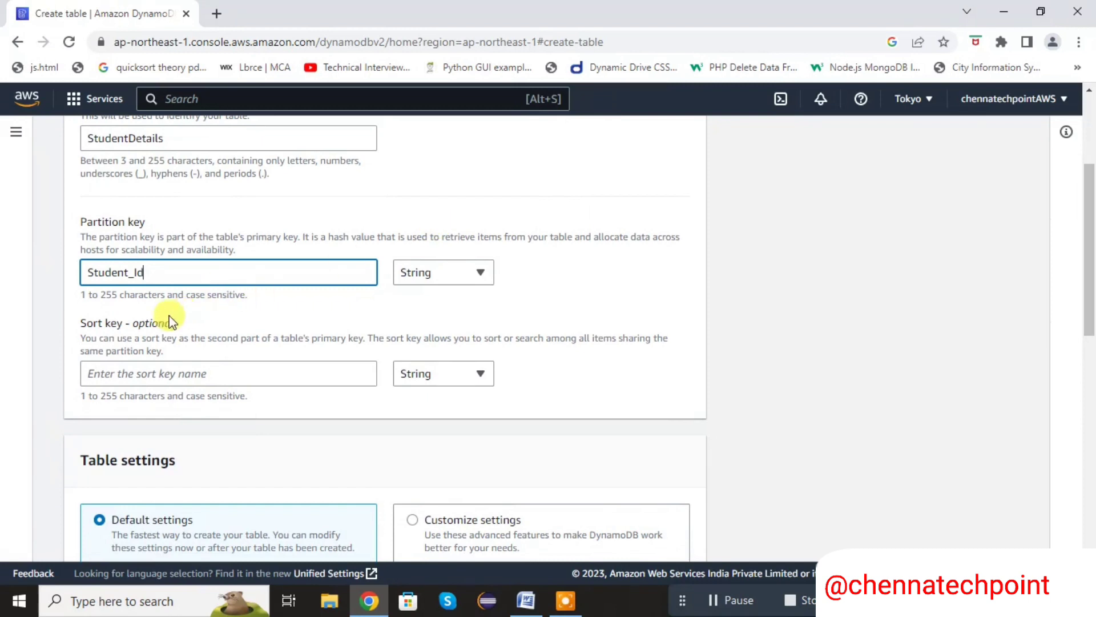
left_click_drag(80, 322, 171, 324)
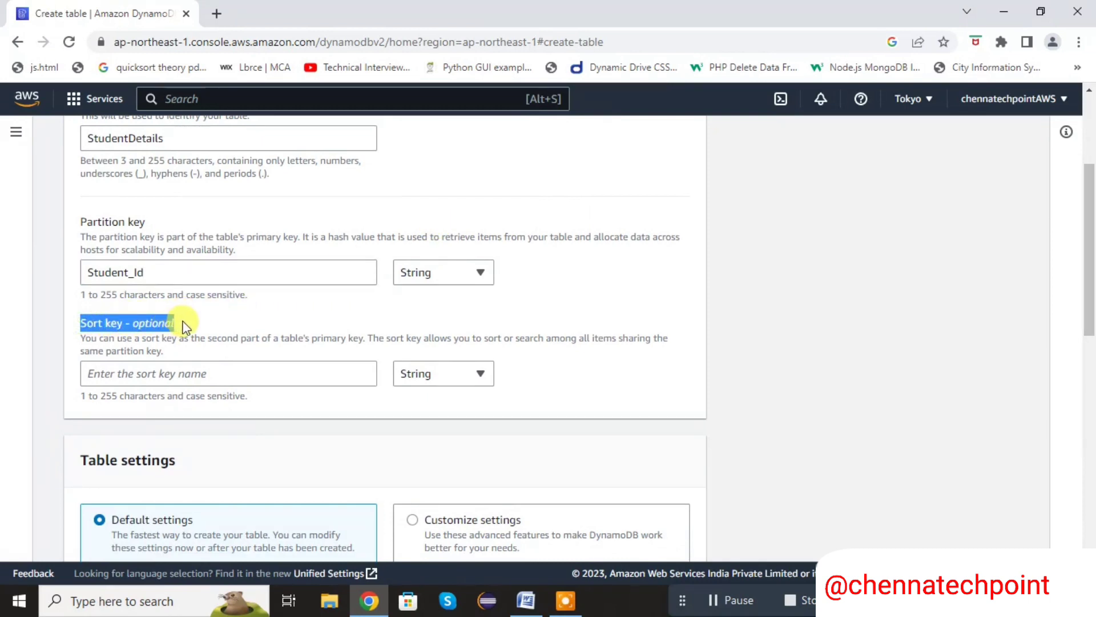
left_click(183, 325)
left_click(149, 273)
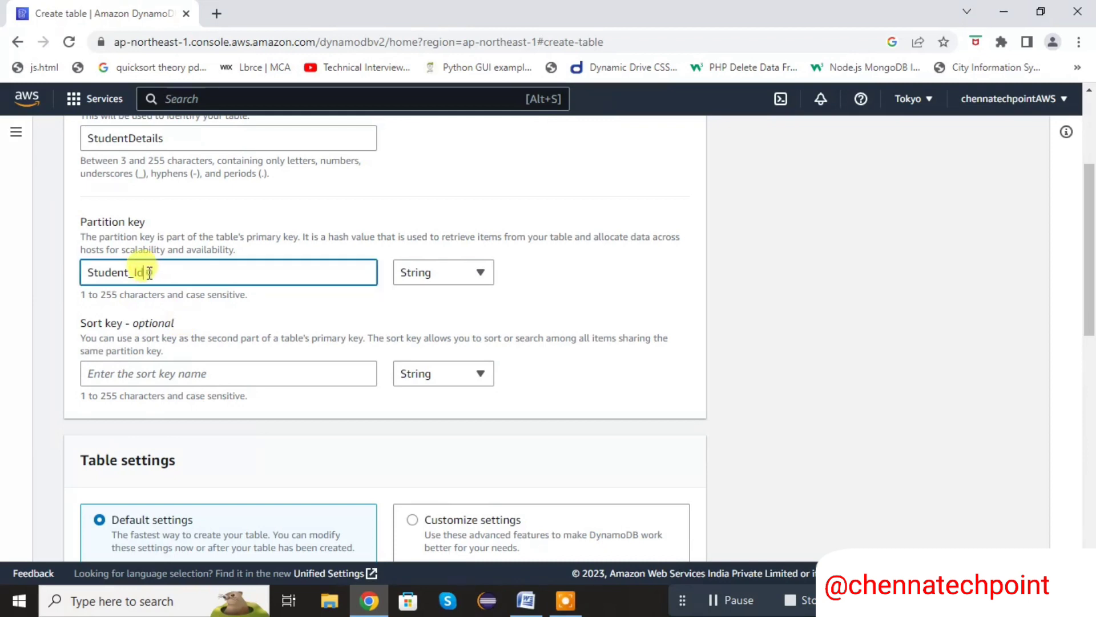
left_click_drag(149, 273, 80, 273)
left_click(267, 319)
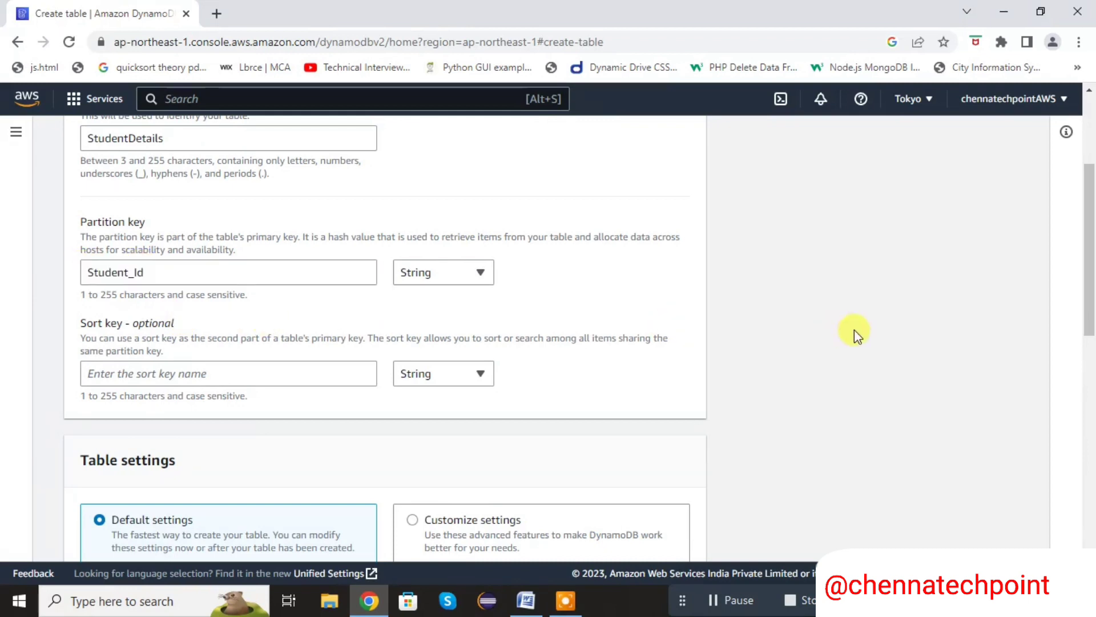
Create the StudentDetails table with default settings and no sort key or tags, and refresh the table list
left_click_drag(1090, 206, 1085, 440)
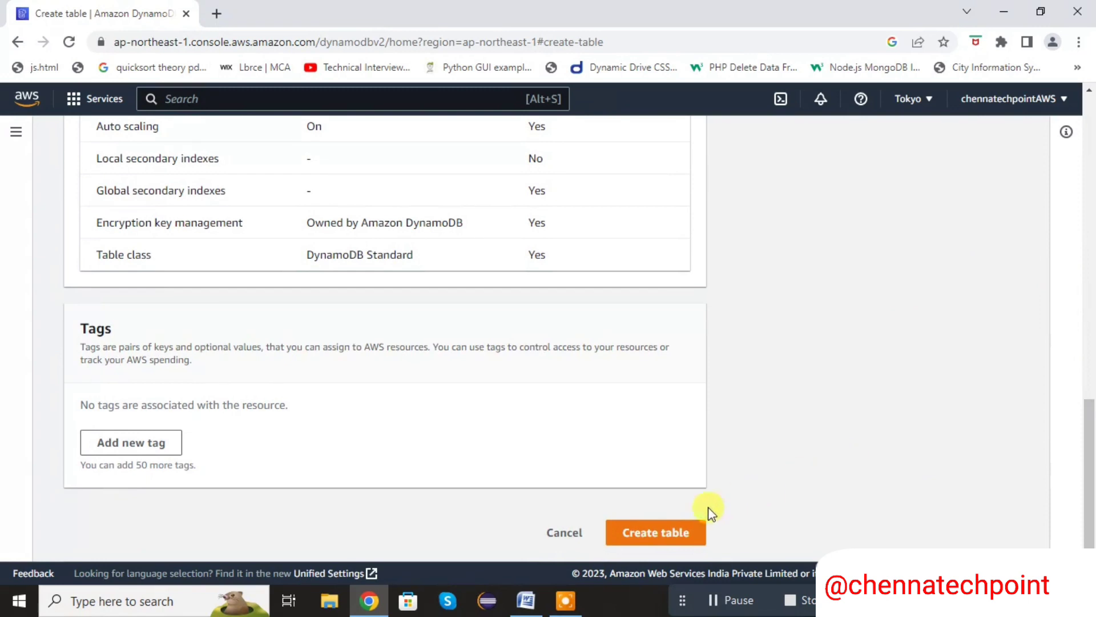
left_click(685, 531)
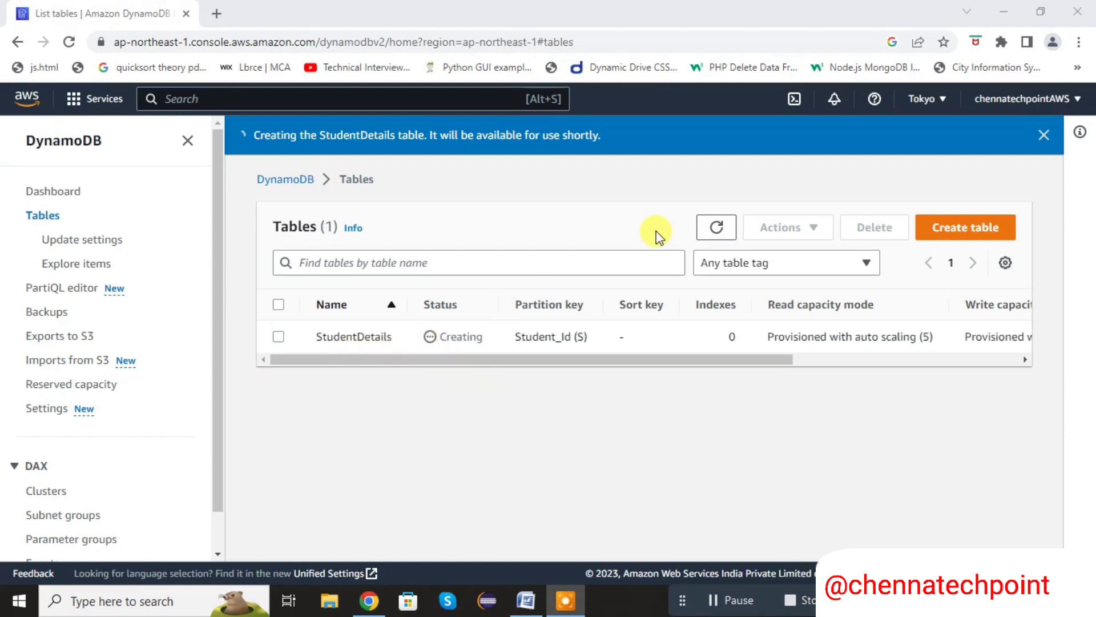
left_click(716, 228)
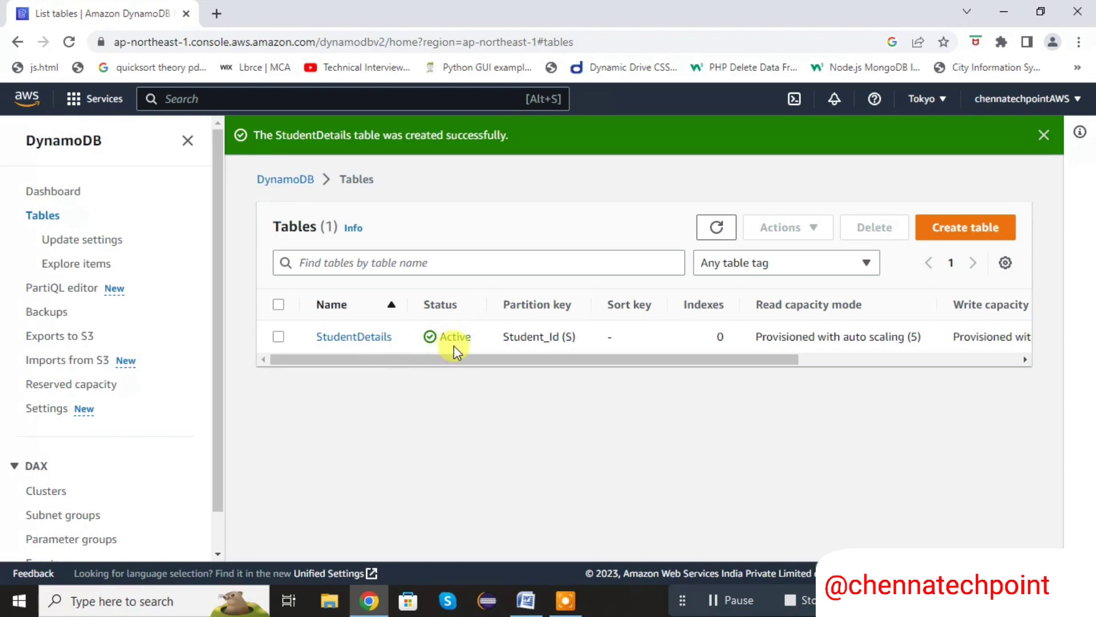
Select the StudentDetails table, explore its items, and look over the returned items area
left_click(279, 338)
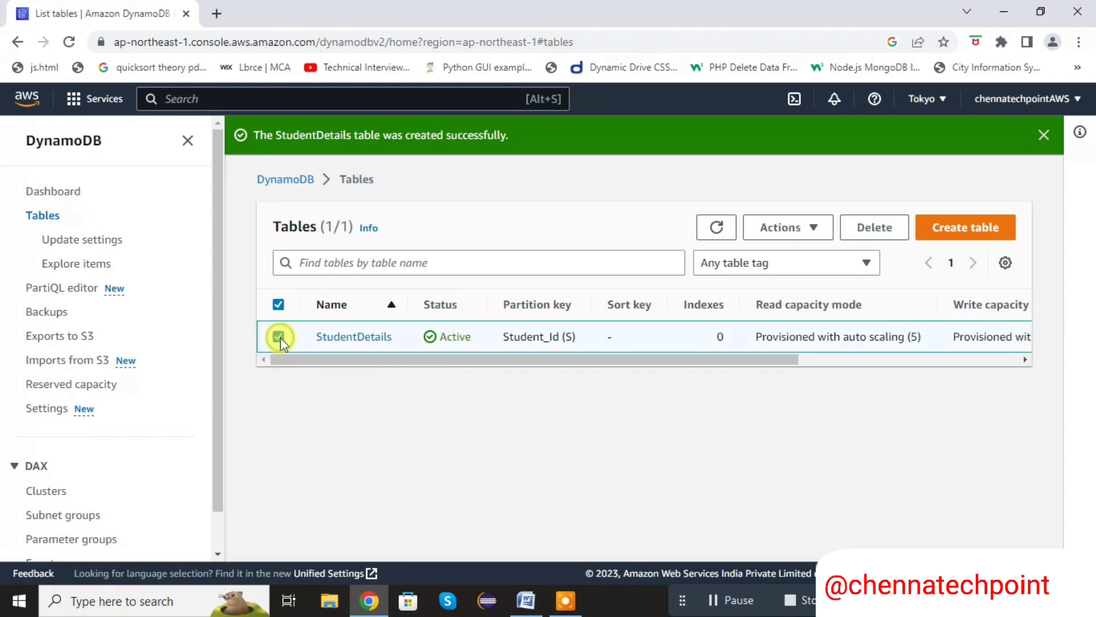
left_click(817, 228)
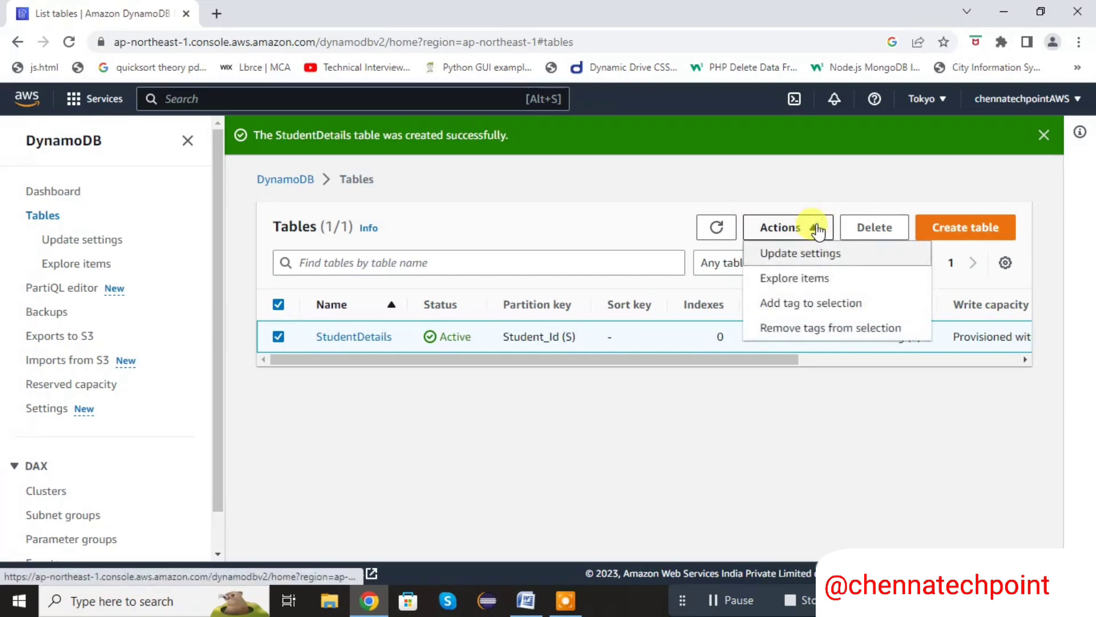
left_click(799, 280)
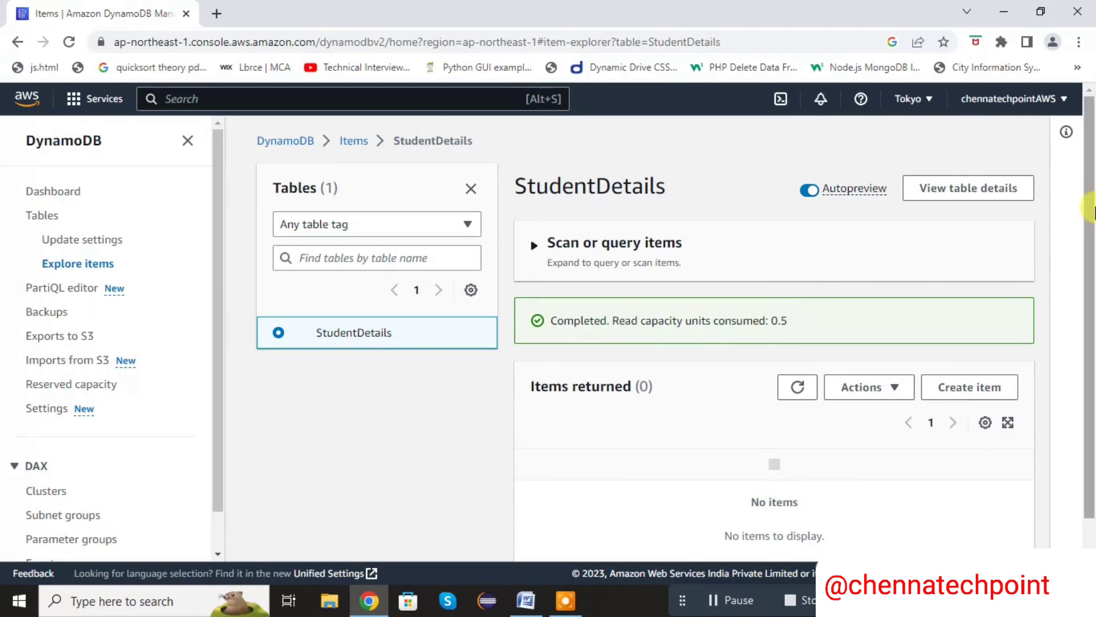
left_click_drag(1093, 210, 1094, 276)
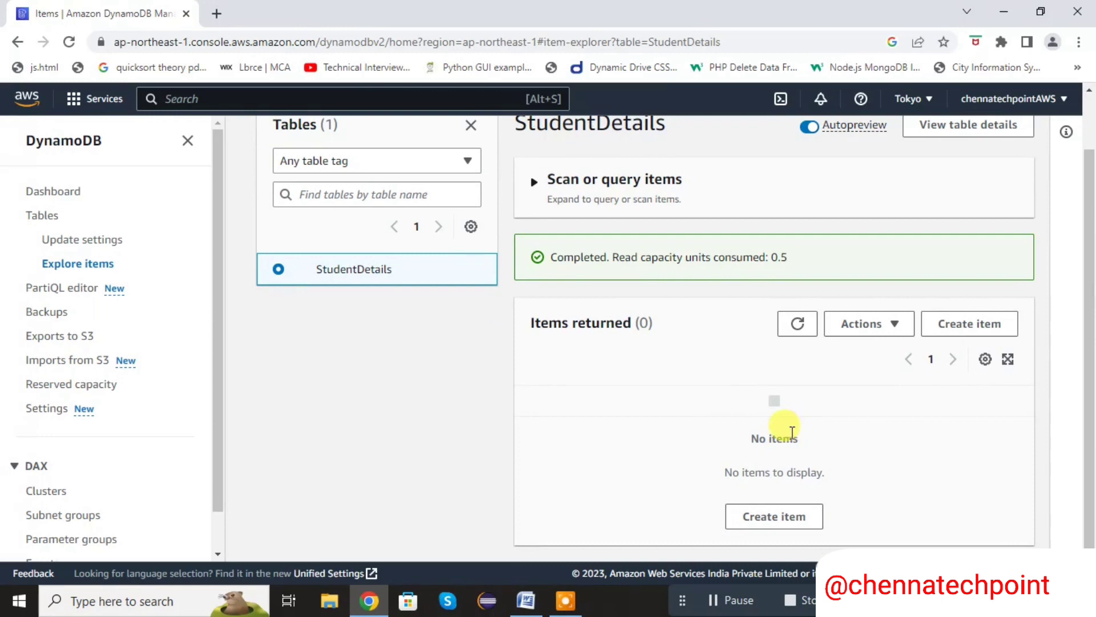
left_click_drag(1089, 343, 1089, 279)
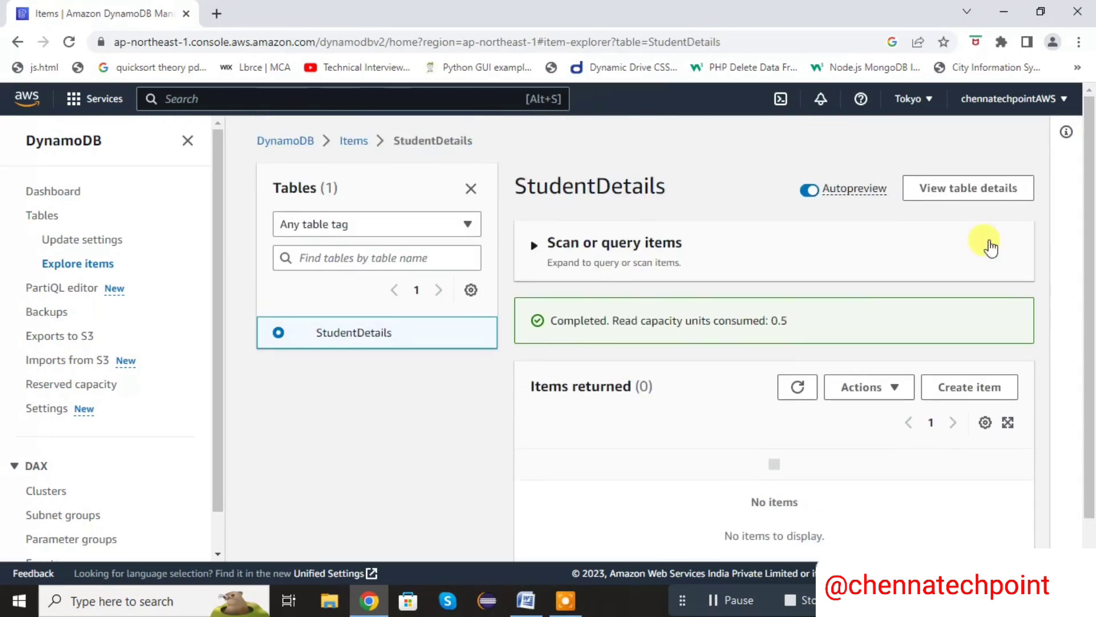
Open the StudentDetails table under the update settings page and review the general information in its overview
left_click(94, 265)
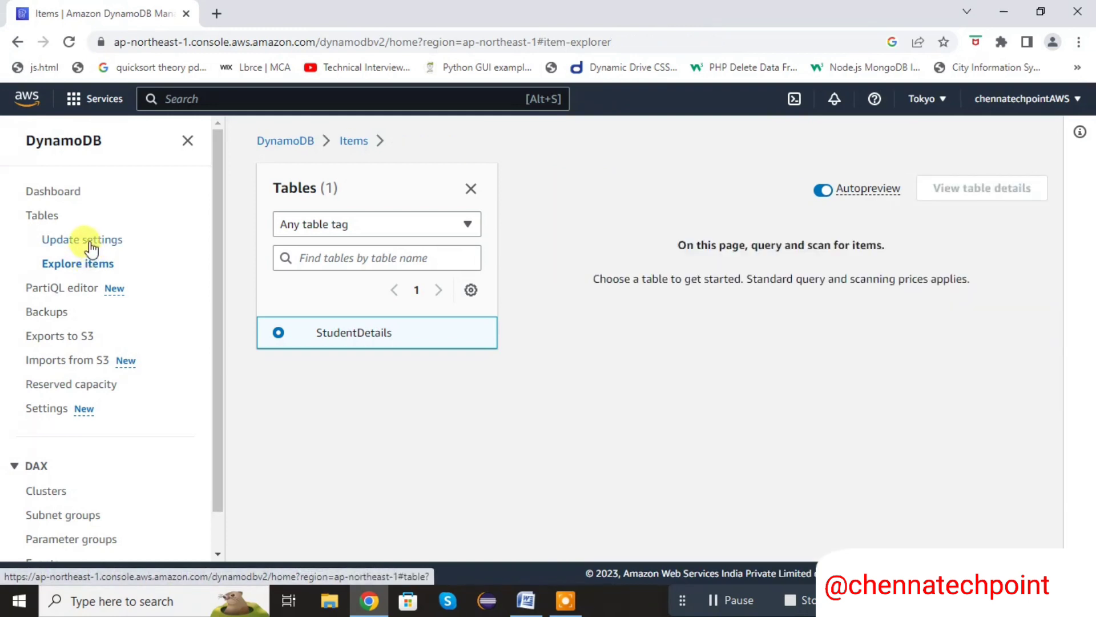
left_click(80, 247)
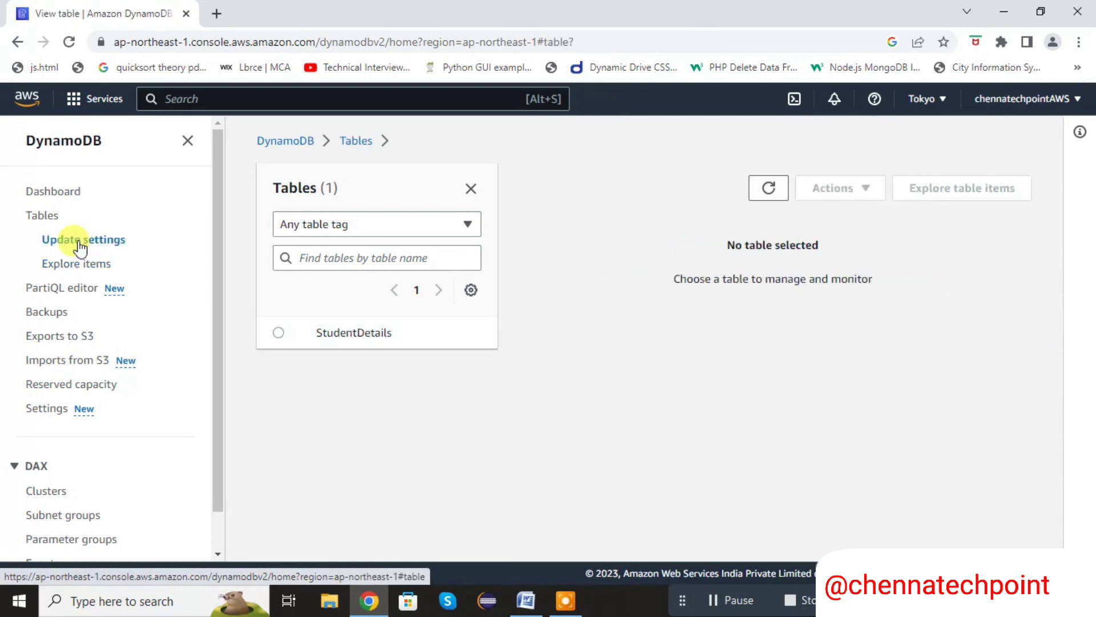
left_click(332, 333)
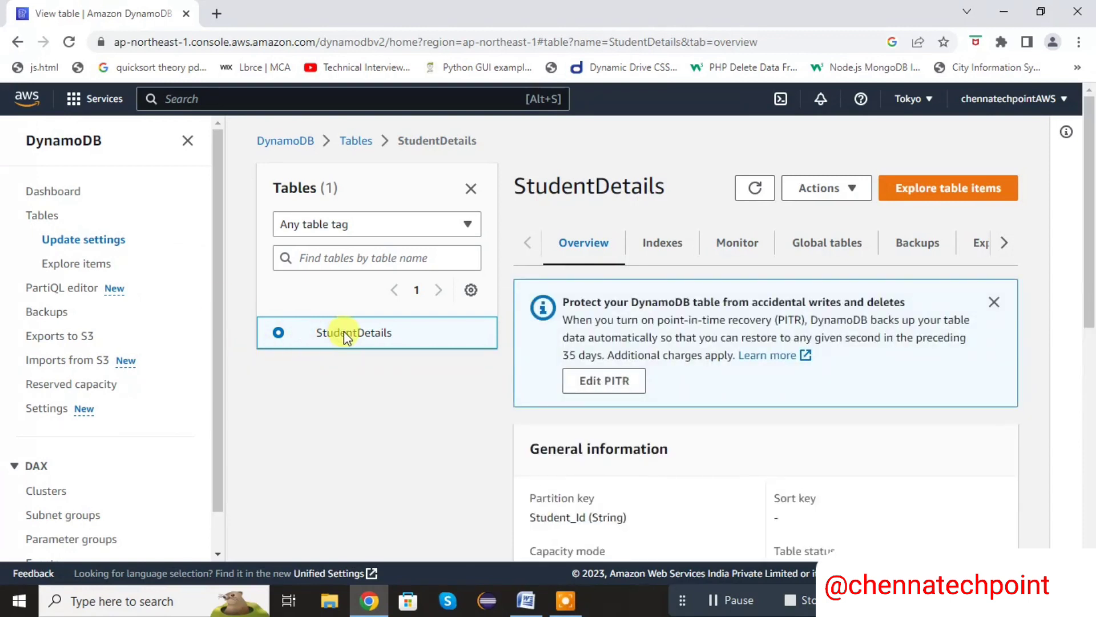
left_click_drag(1090, 184, 1092, 293)
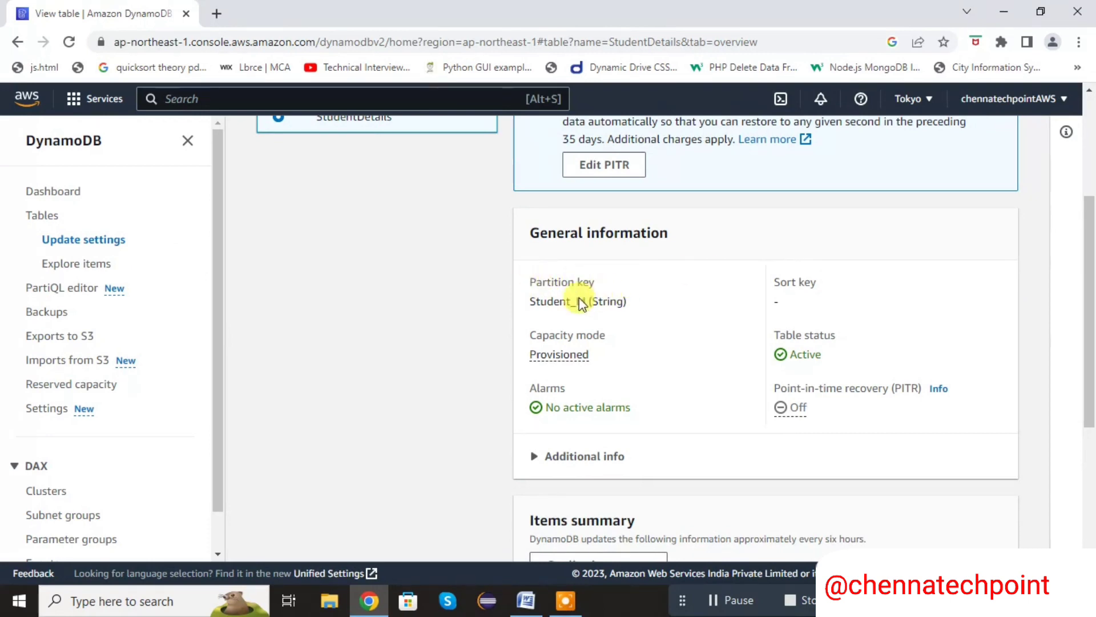
Review the StudentDetails table's partition key, table status and items summary in its overview
left_click_drag(540, 298, 531, 299)
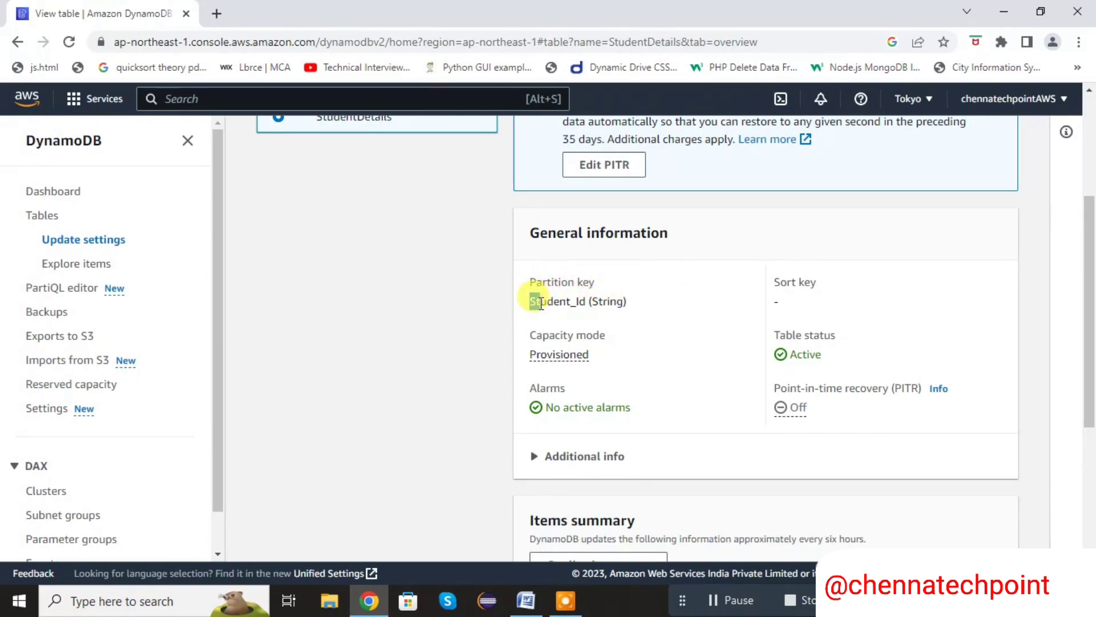
left_click(675, 331)
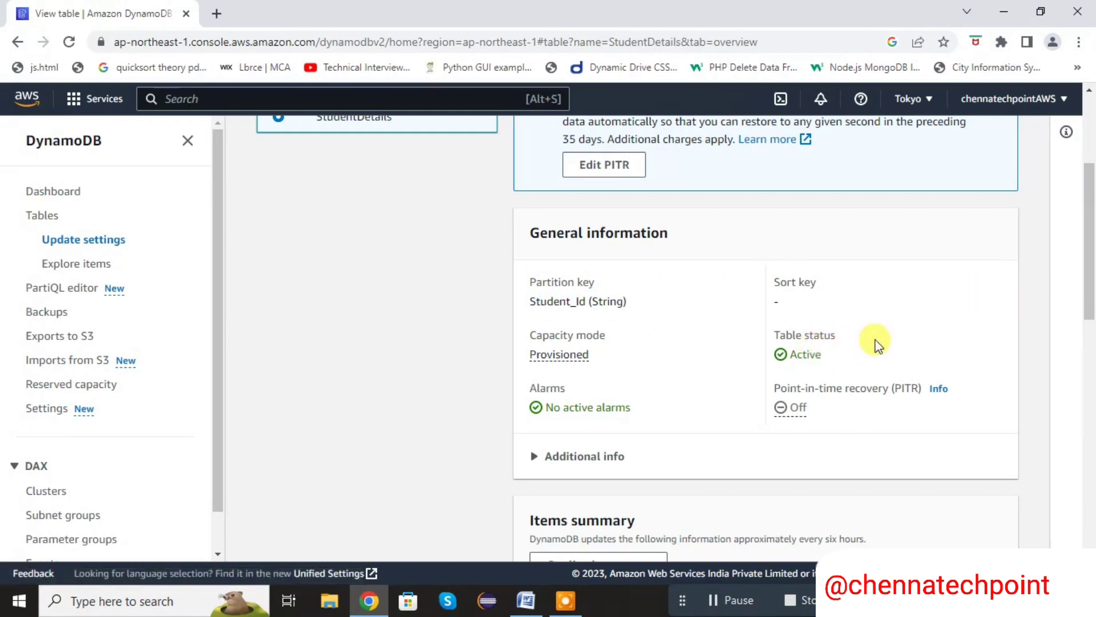
left_click_drag(1089, 305, 1092, 357)
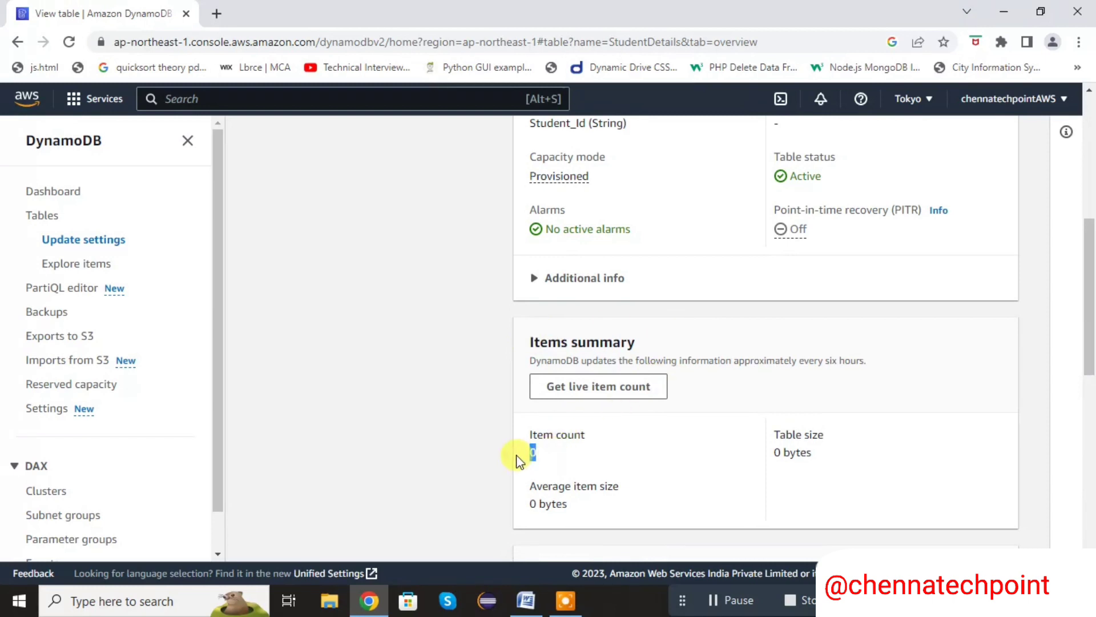
left_click(612, 453)
left_click_drag(1088, 268, 1092, 154)
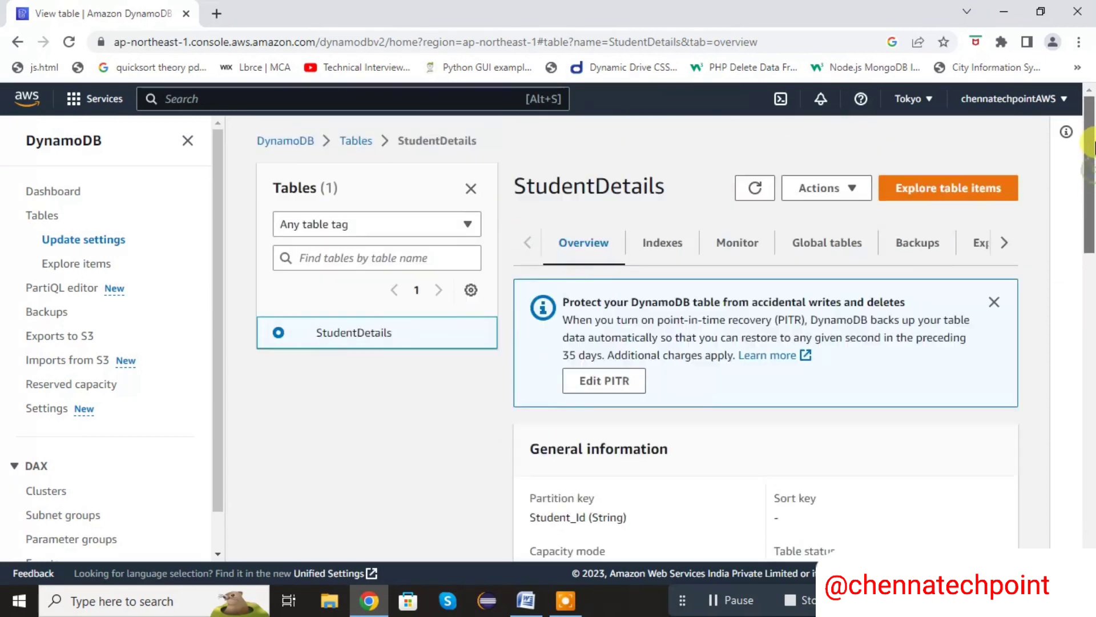
Start creating a new item in the StudentDetails table
left_click(847, 190)
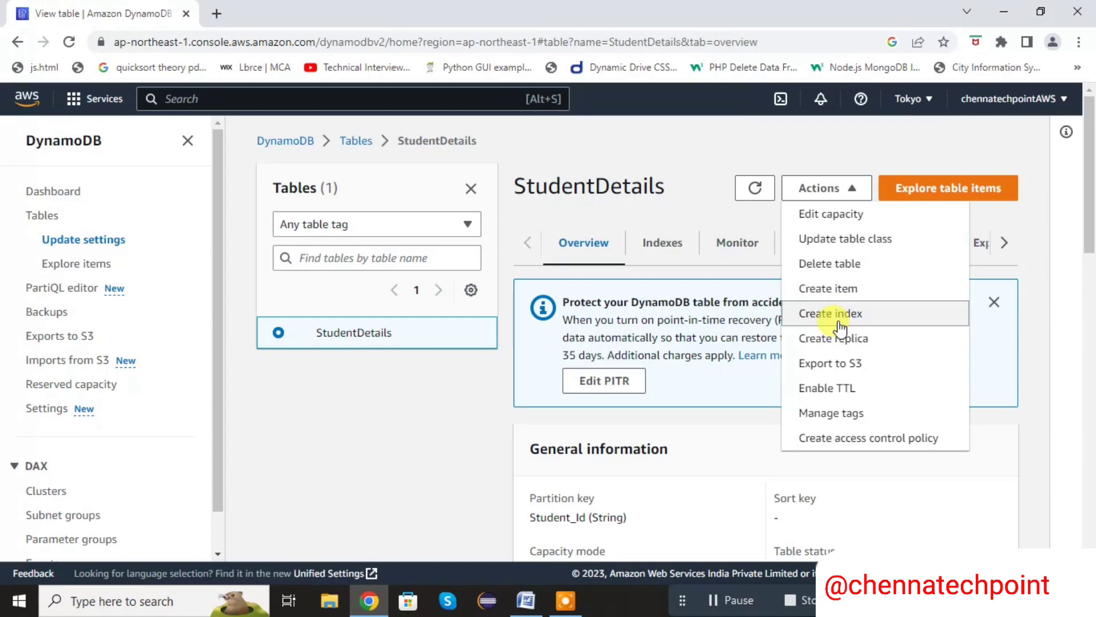
left_click(841, 291)
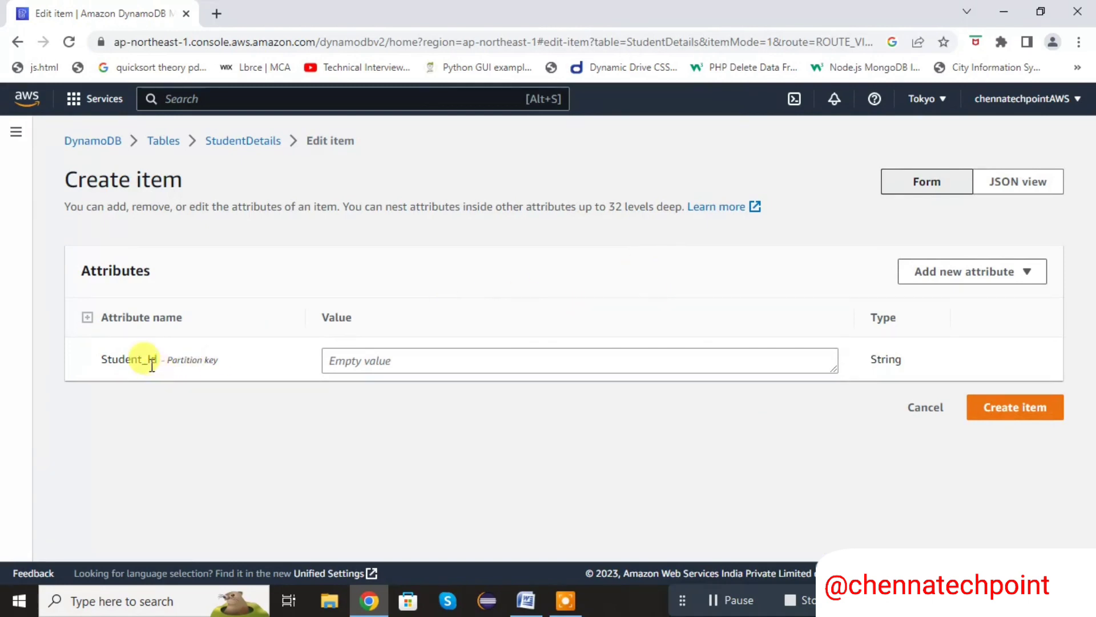
left_click(380, 355)
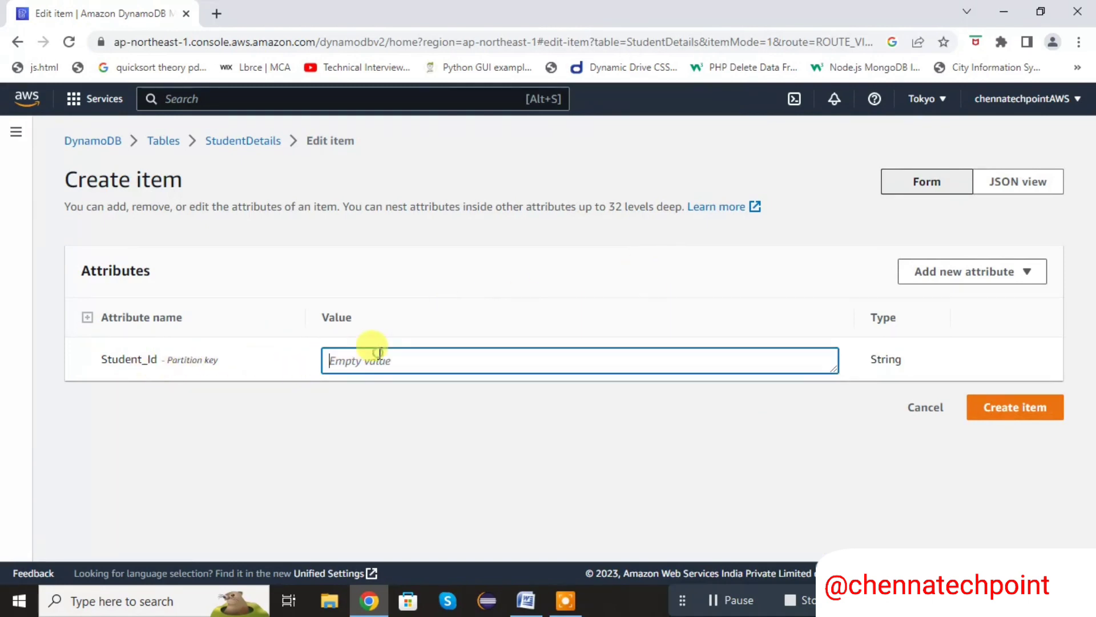
left_click(578, 285)
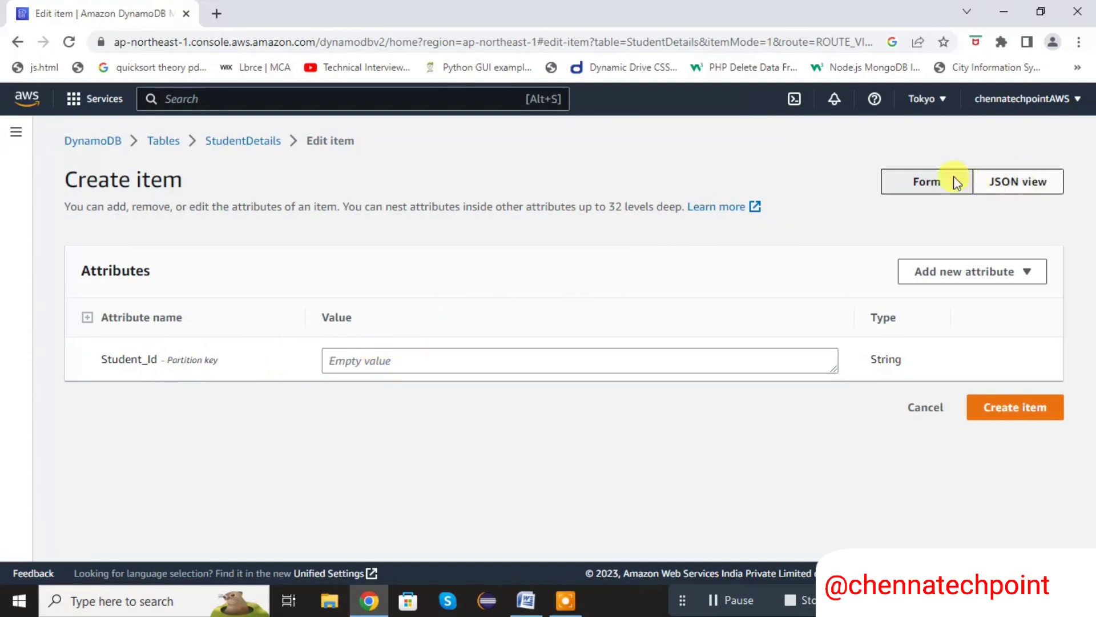
Examine the new item's Student_Id attribute in the JSON view and return to the form view
left_click(1009, 178)
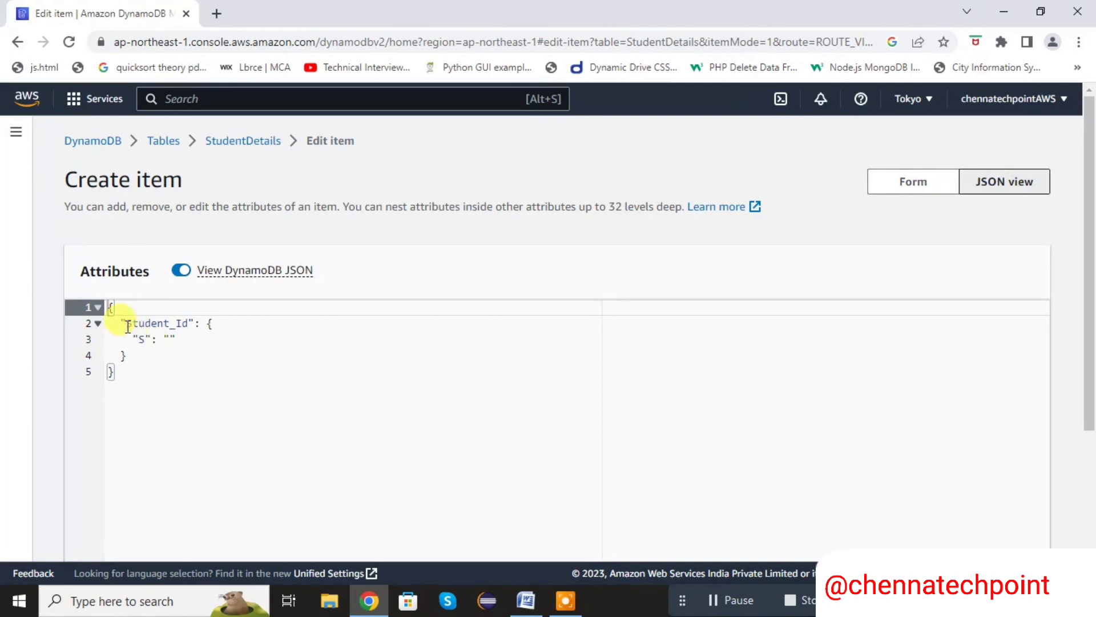
left_click_drag(121, 322, 136, 360)
key("ctrl+c")
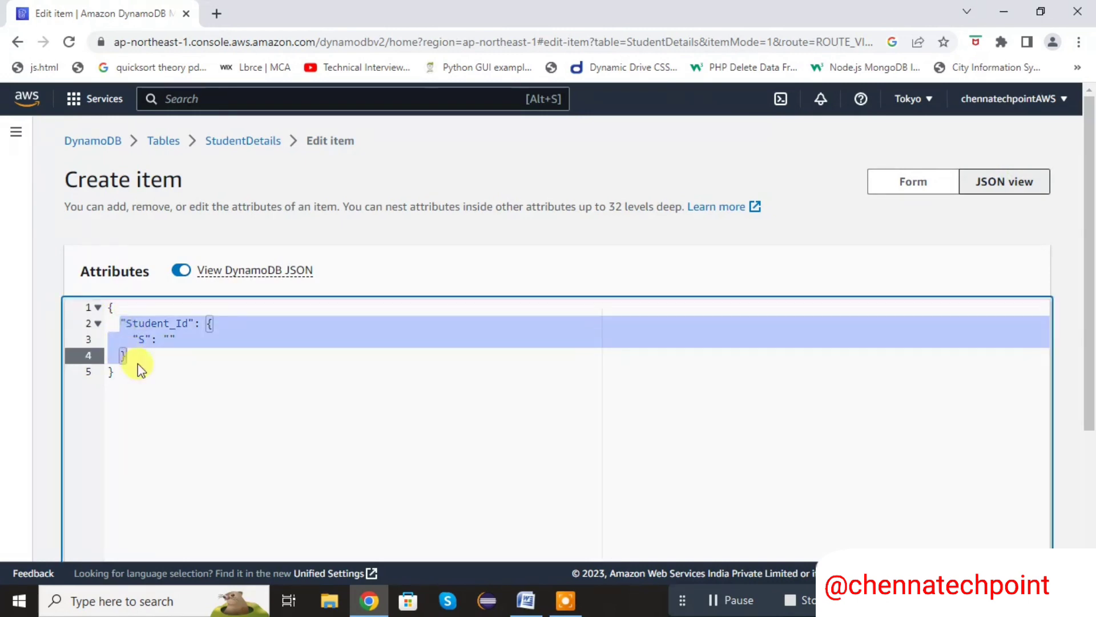
left_click(137, 360)
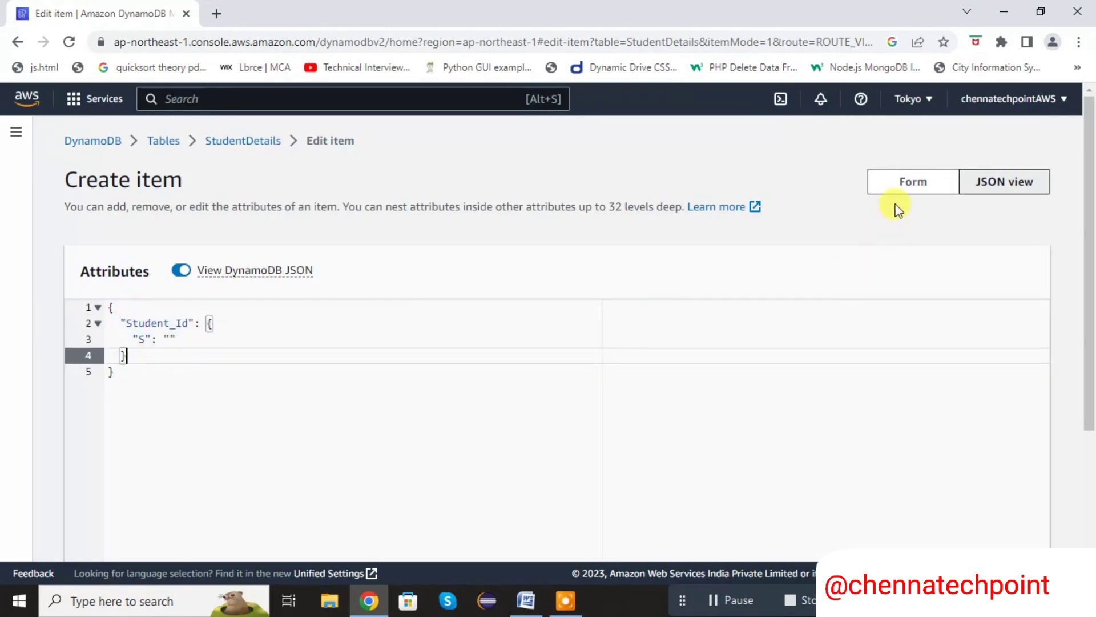
left_click(915, 188)
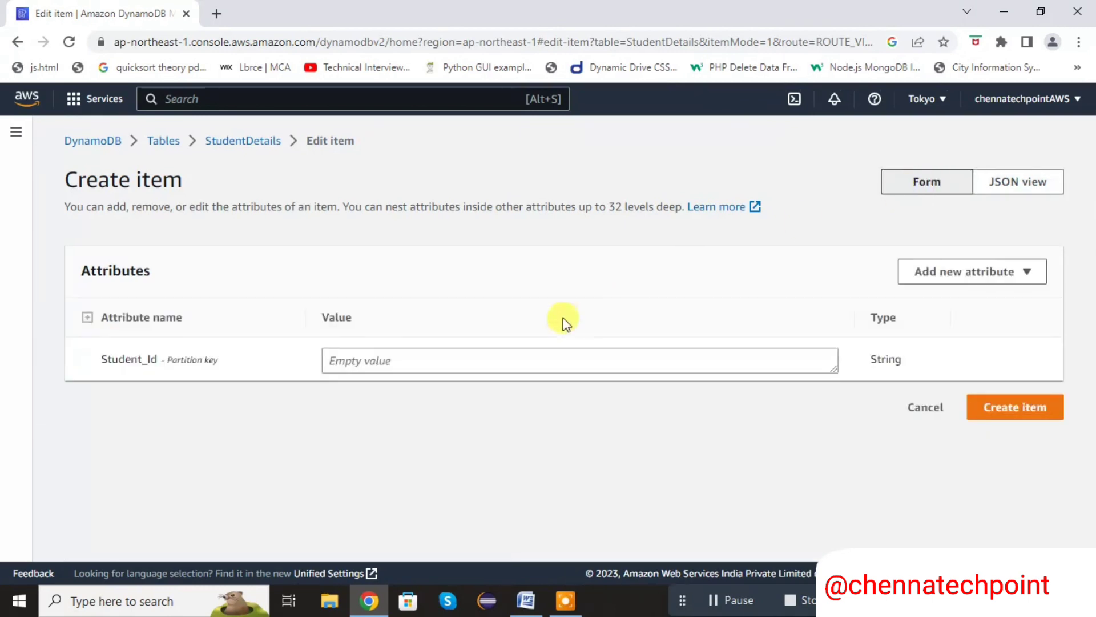
Enter the student's ID as the Student_Id value and add a string attribute named Student_Name
left_click(511, 355)
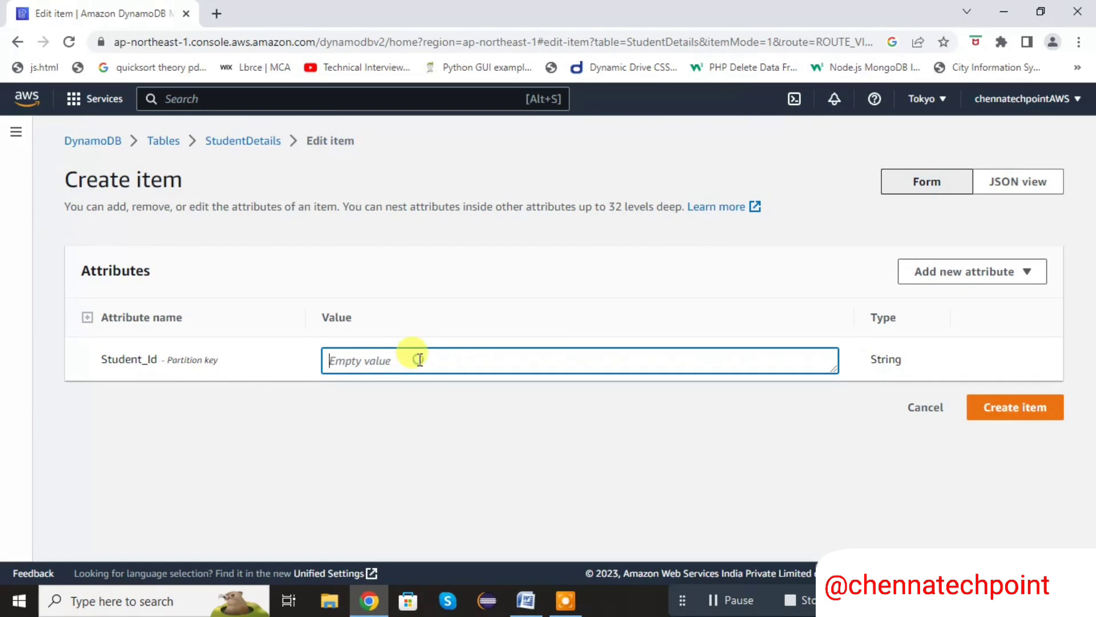
type("1011")
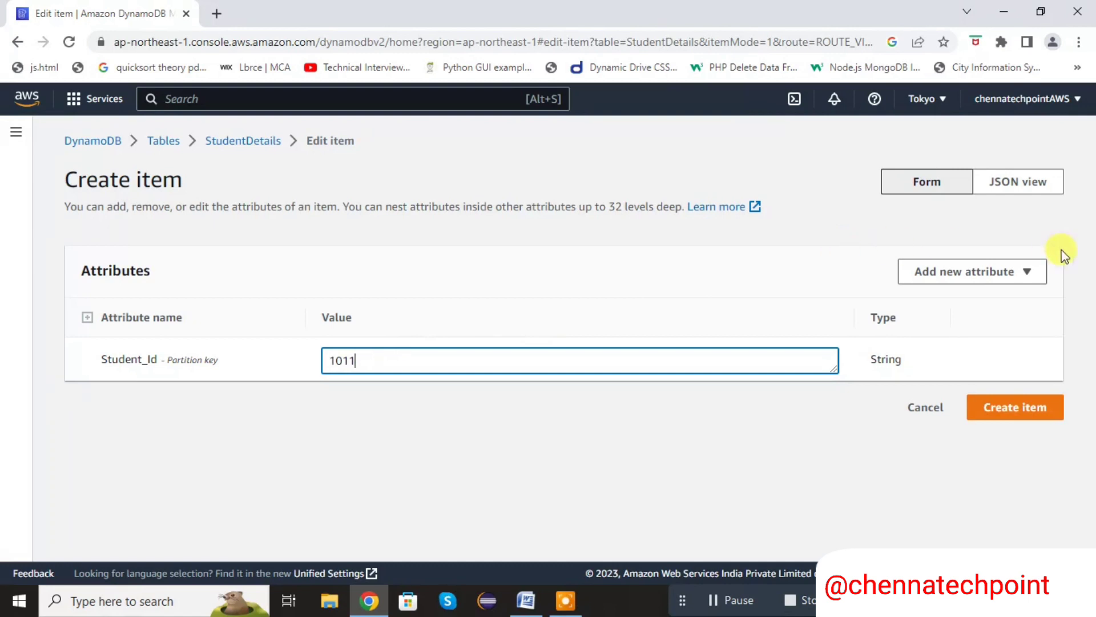
left_click(1019, 279)
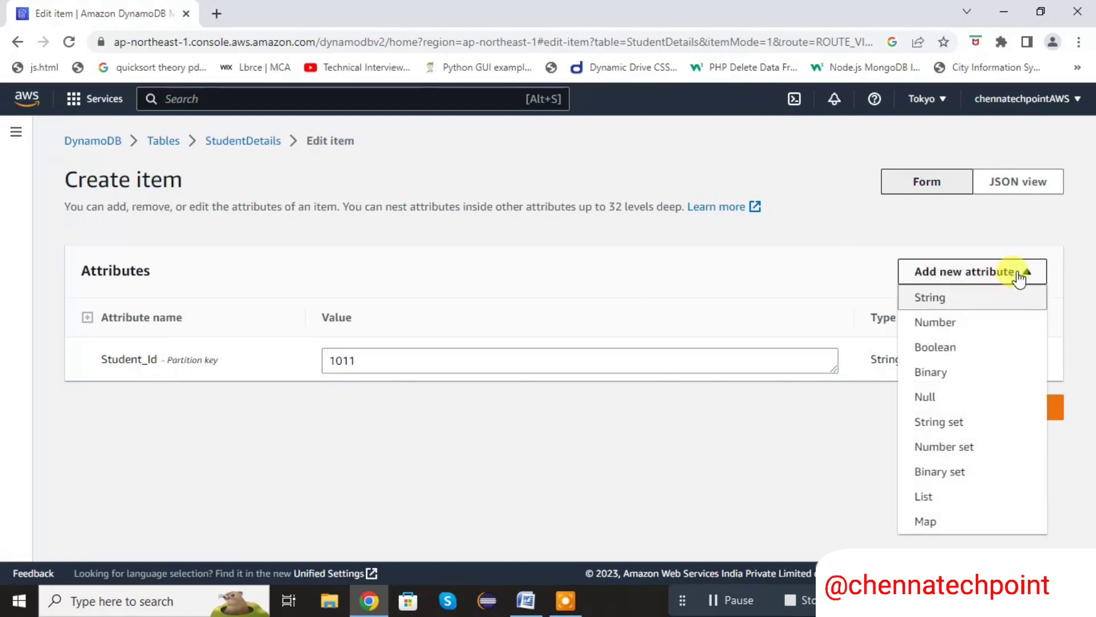
left_click(972, 298)
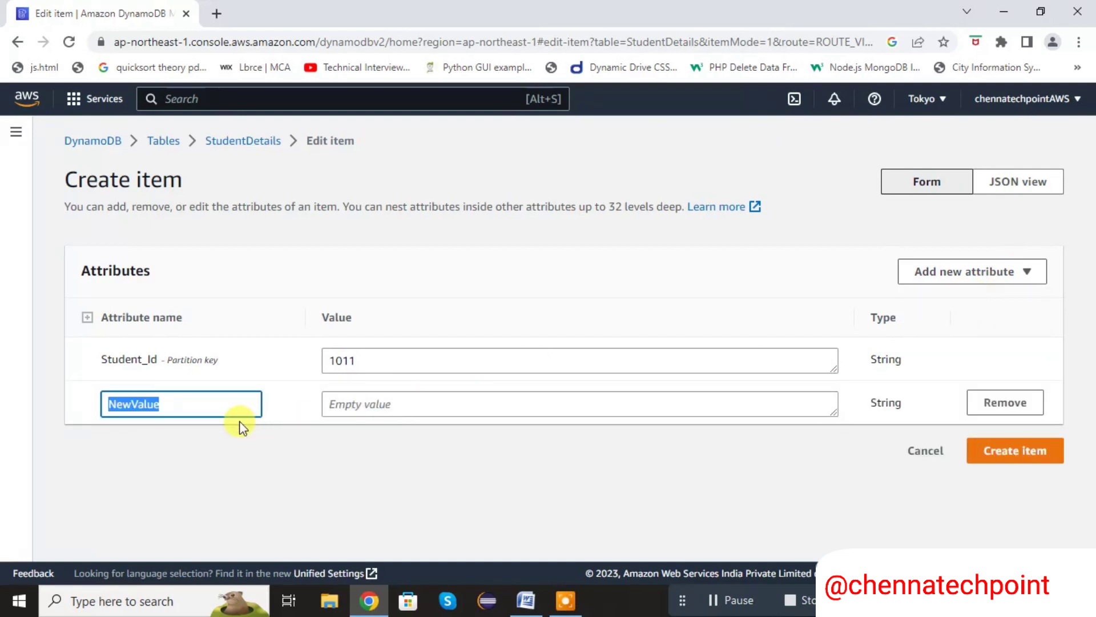
key("BackSpace")
type("Student_N")
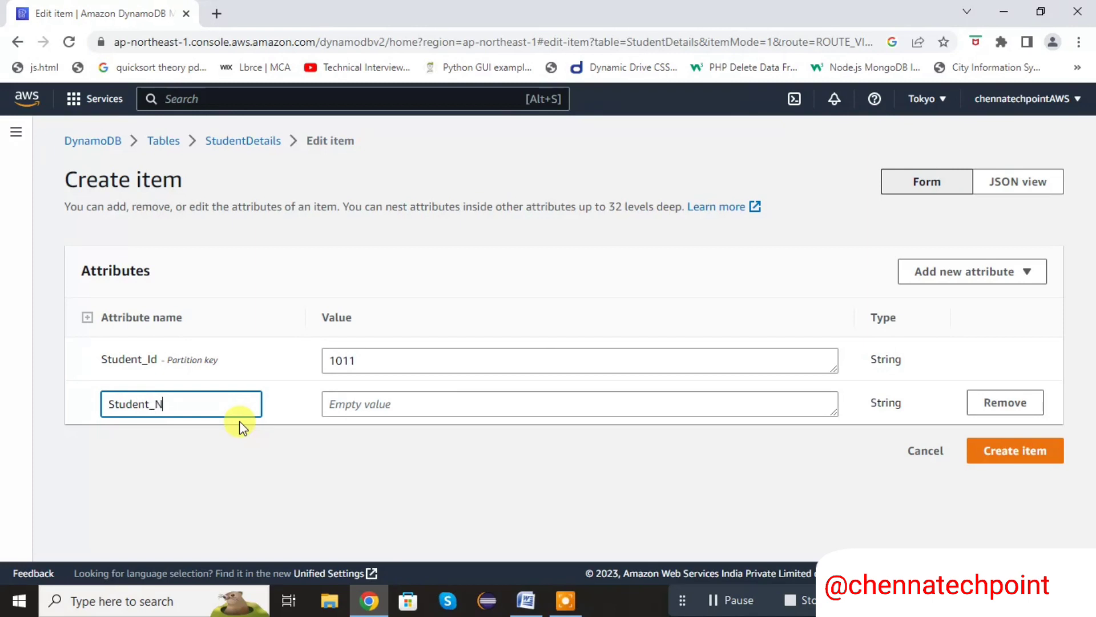
type("ame")
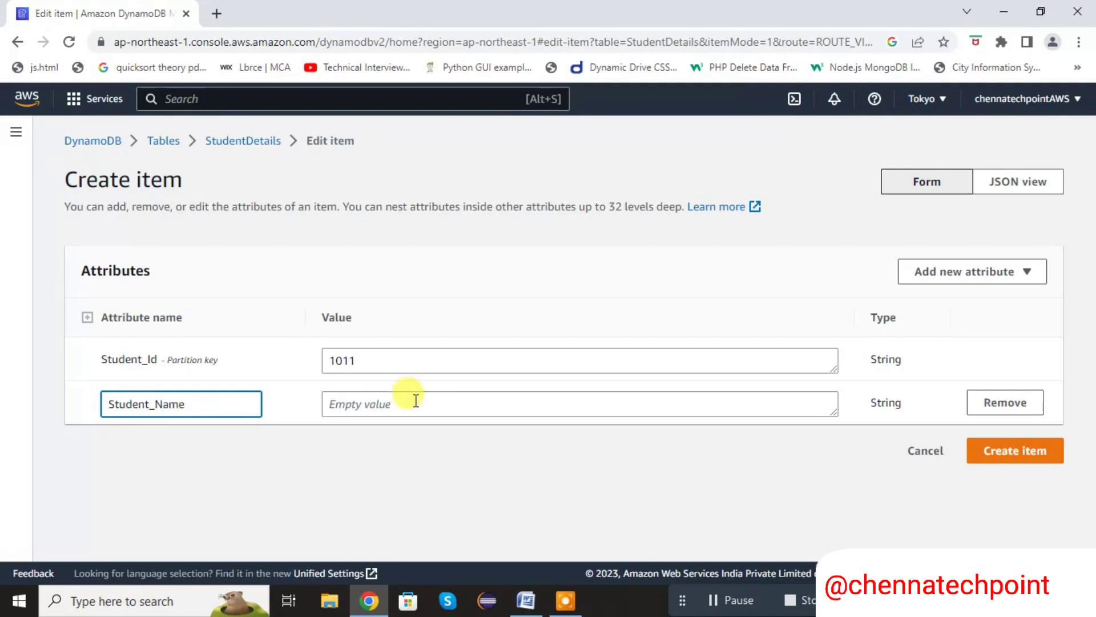
Set the Student_Name value to chennatechpoint and create the item
left_click(416, 402)
type("chennatechpoint")
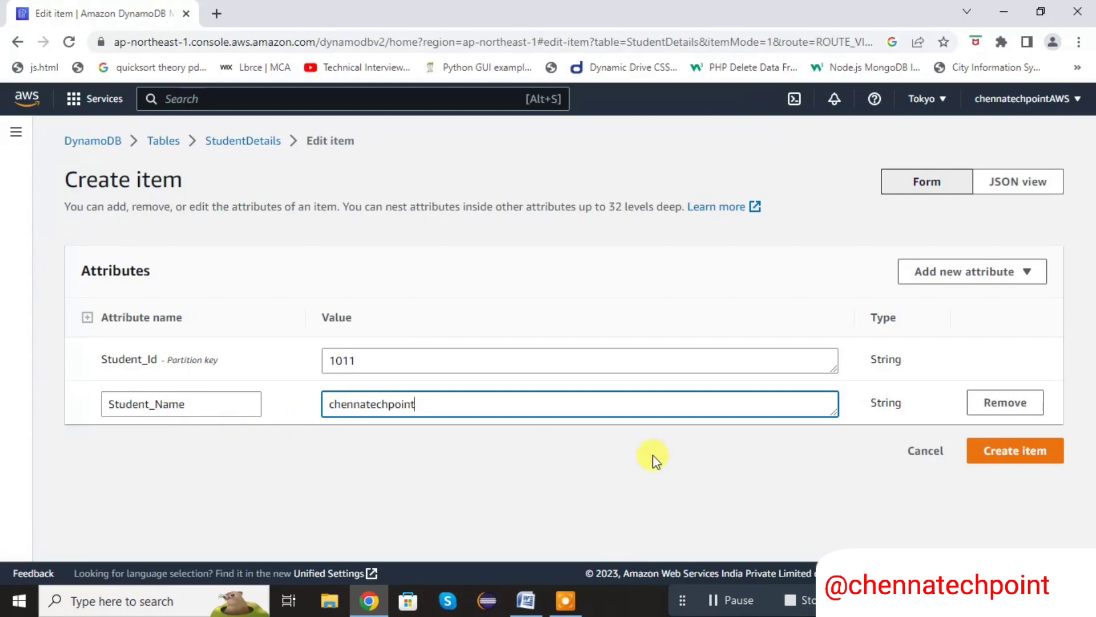
left_click(980, 453)
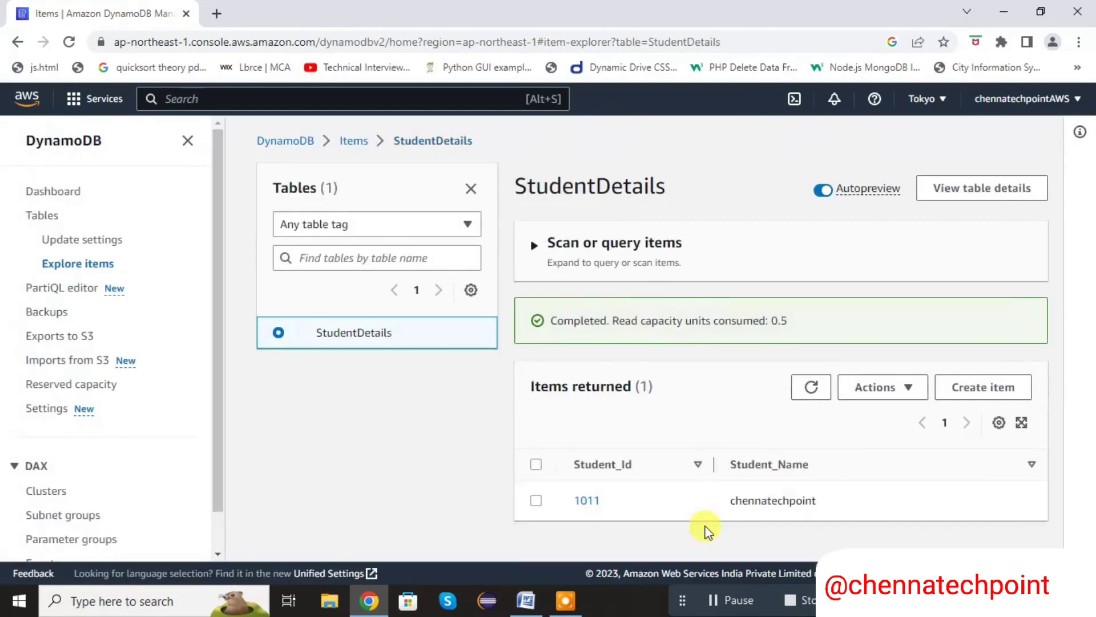
Start a second new item from the StudentDetails table's overview and enter the second student's ID as its Student_Id value
left_click_drag(1089, 216, 1091, 312)
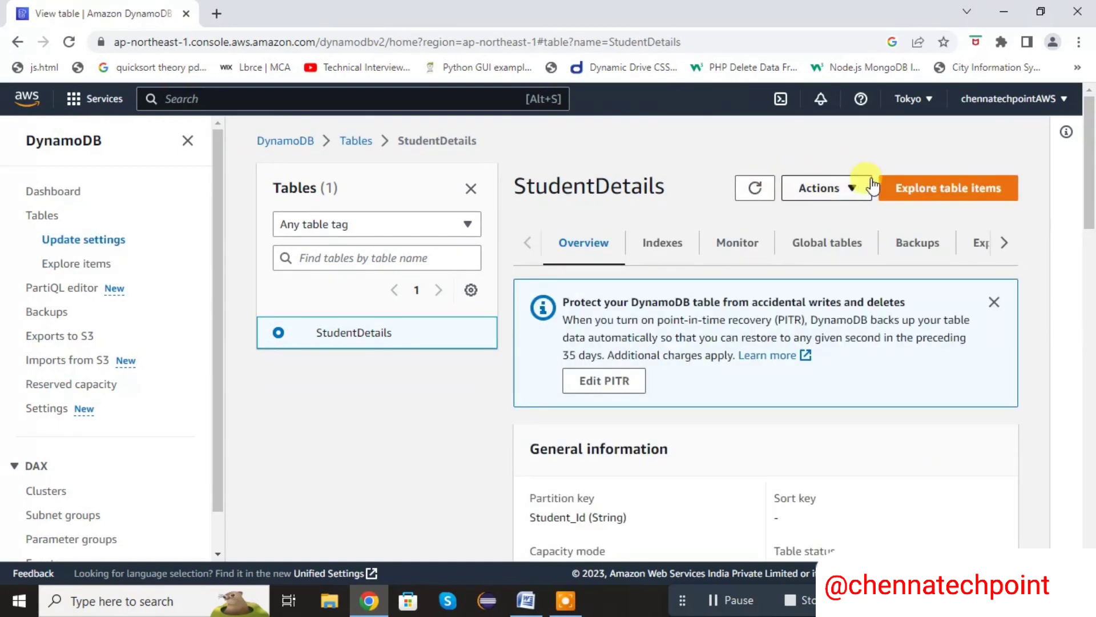
left_click(856, 187)
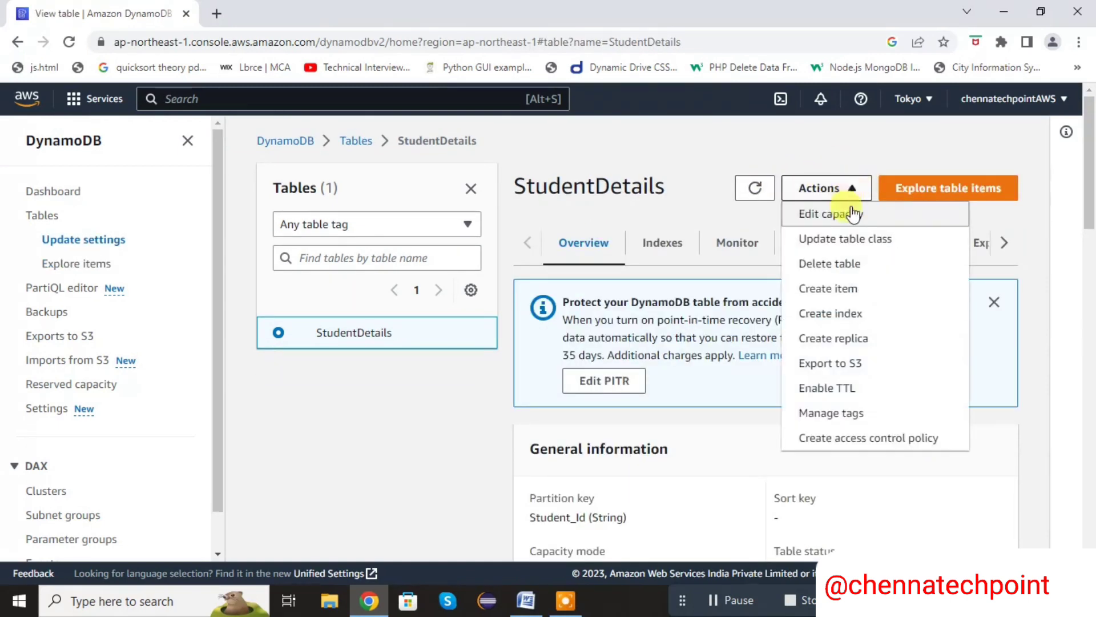
left_click(860, 290)
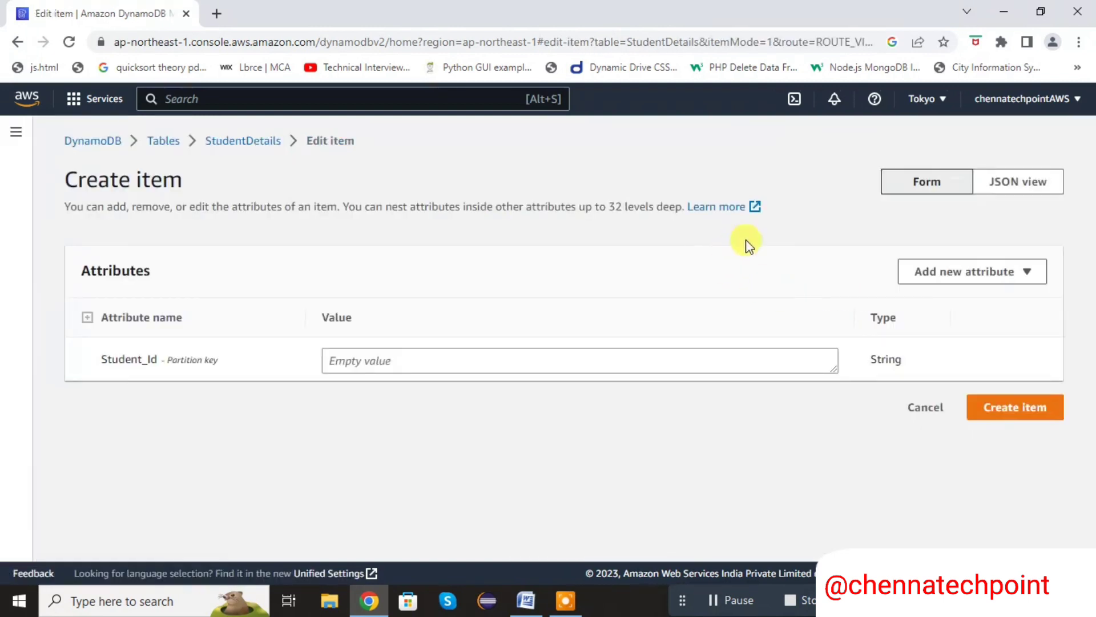
left_click(445, 360)
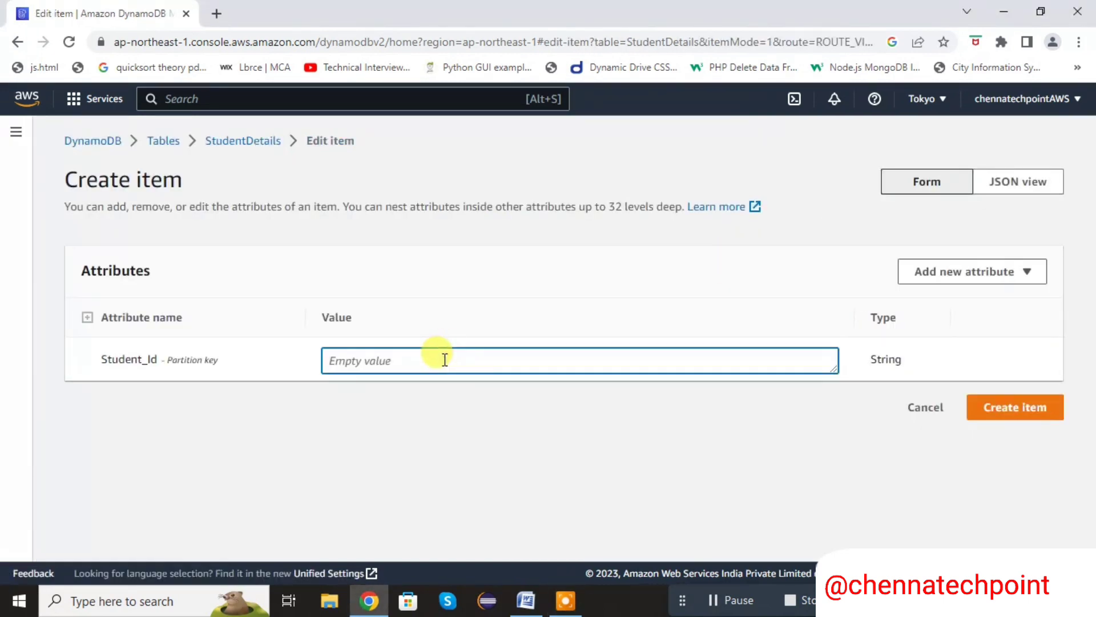
type("1022")
left_click(878, 361)
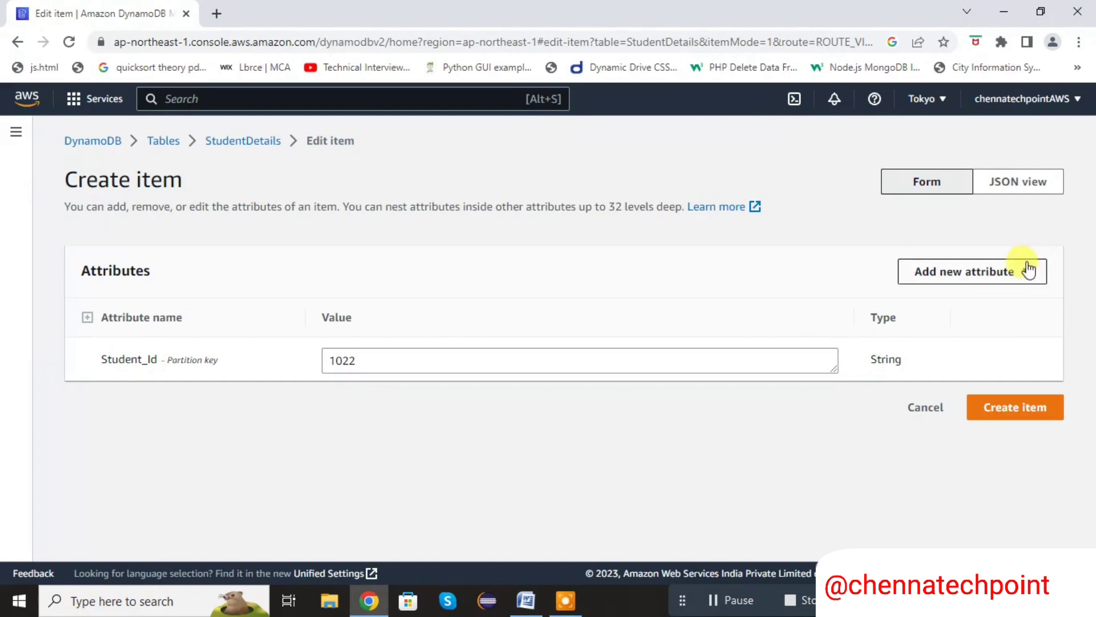
Add a string attribute named Student_name to the second item and enter the student's first name as its value
left_click(1014, 277)
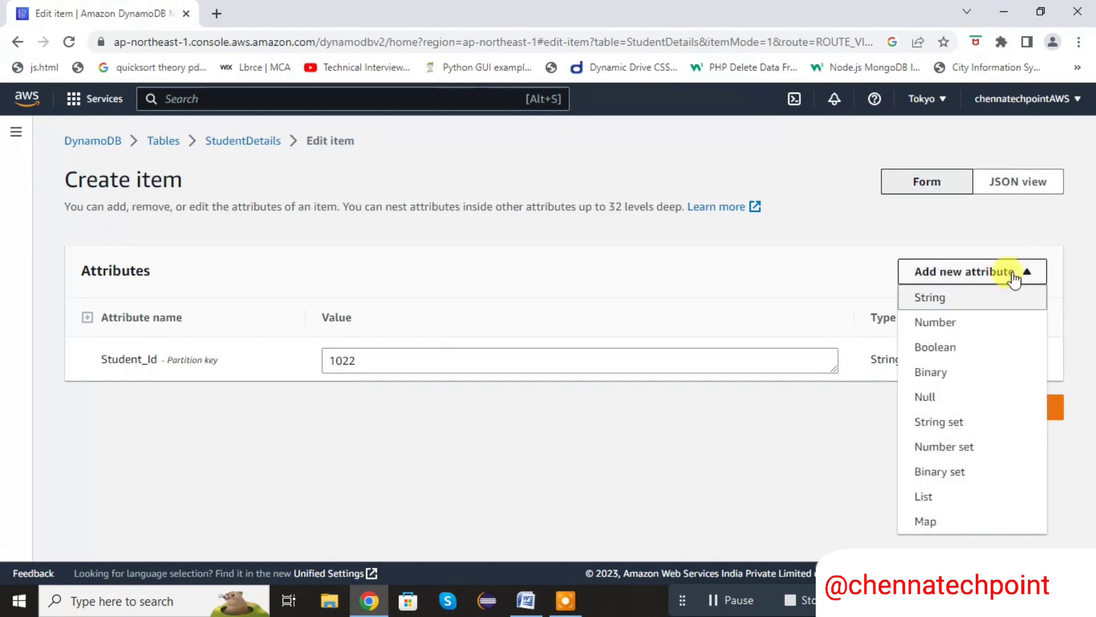
left_click(984, 300)
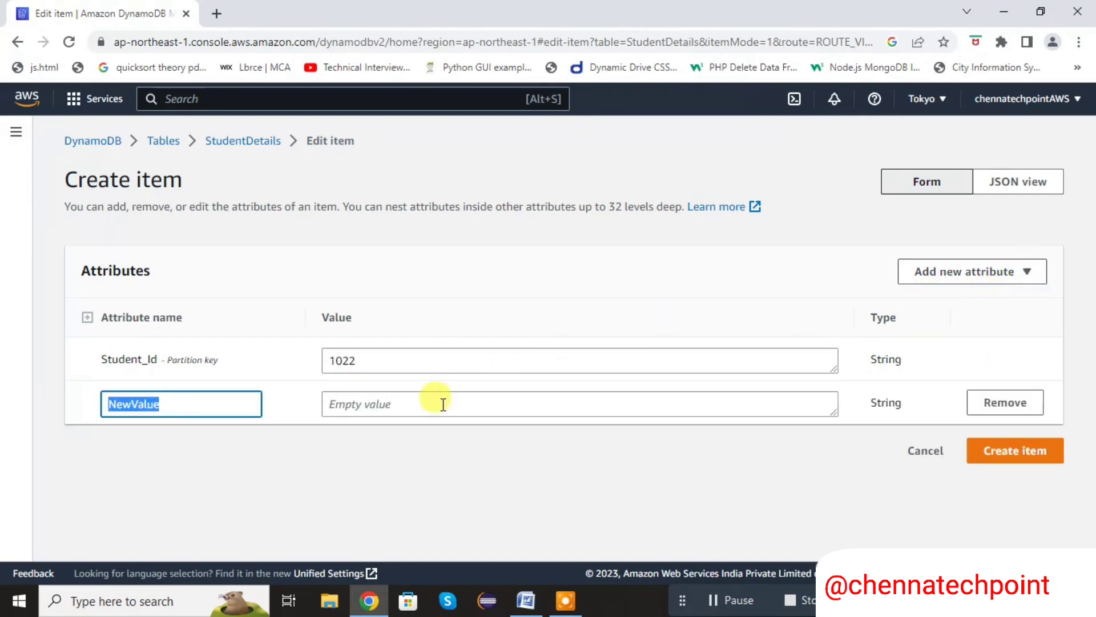
type("Student_")
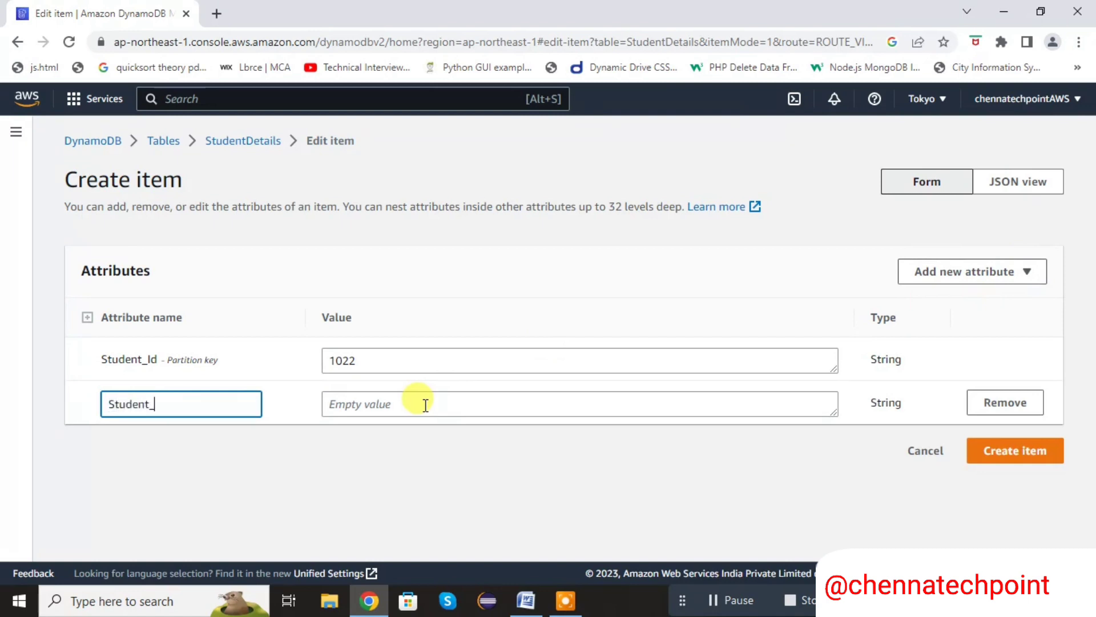
type("name")
left_click(454, 403)
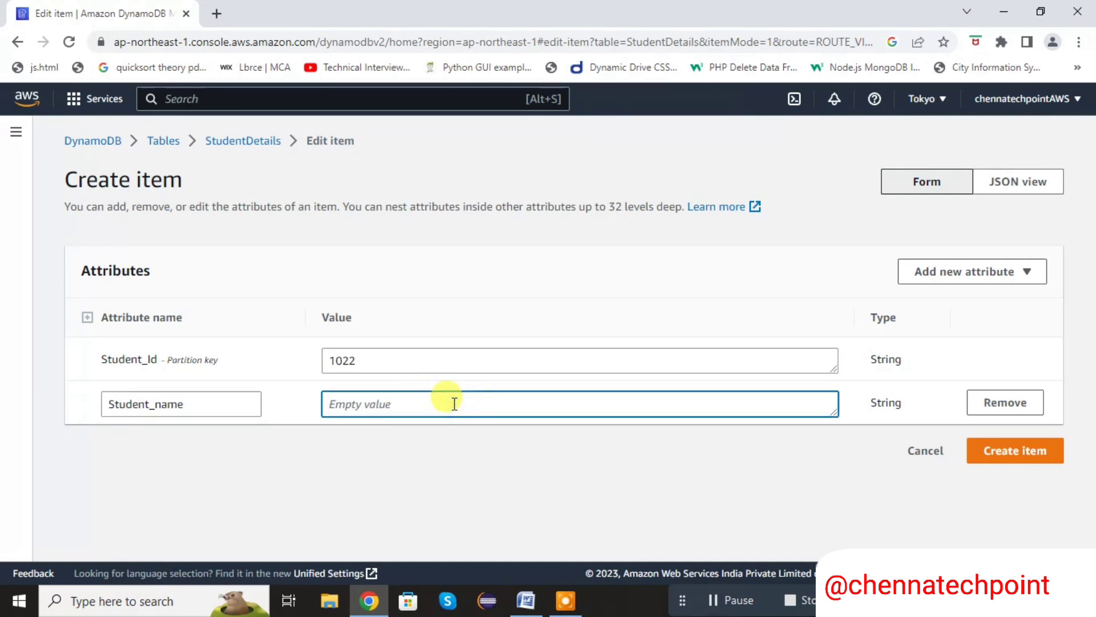
type("Sai")
Add another string attribute named Student_Adrees to the second student's new item
left_click(998, 274)
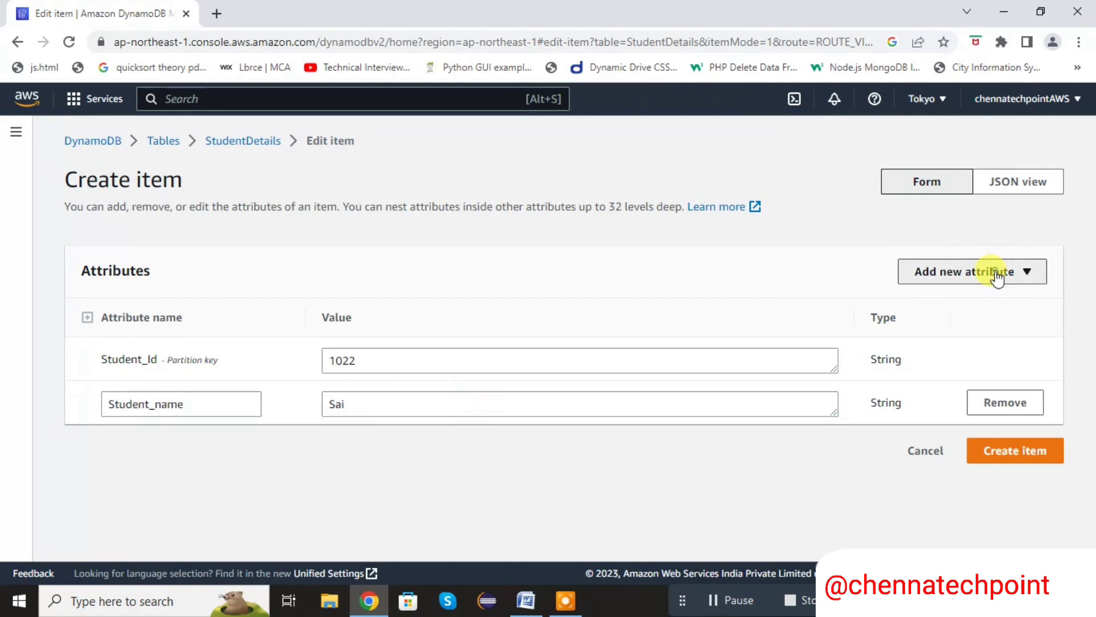
left_click(973, 300)
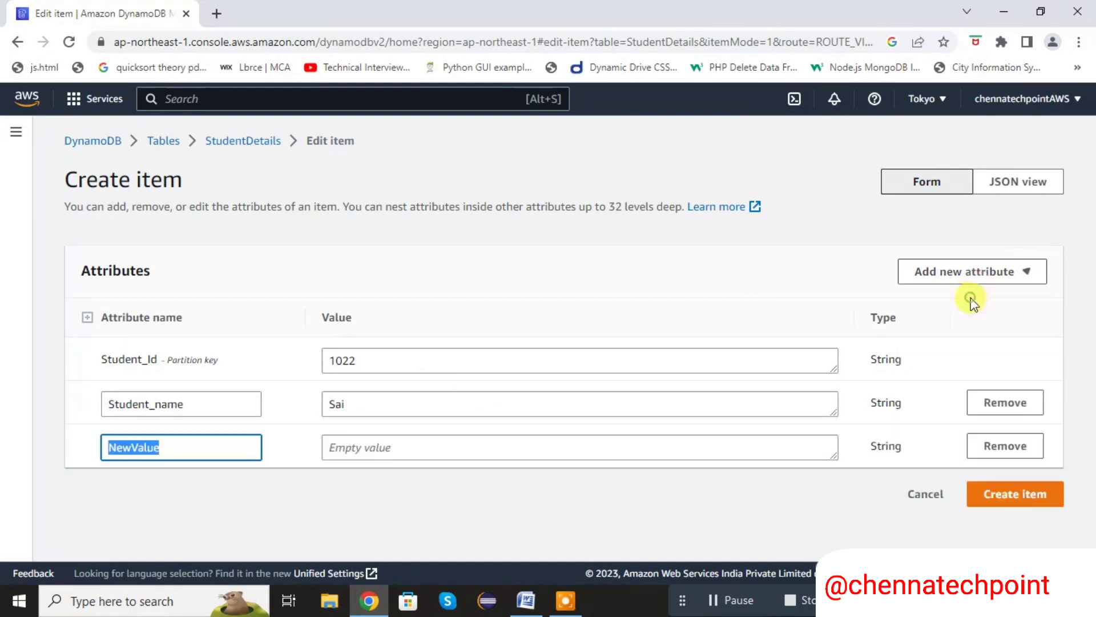
key("BackSpace")
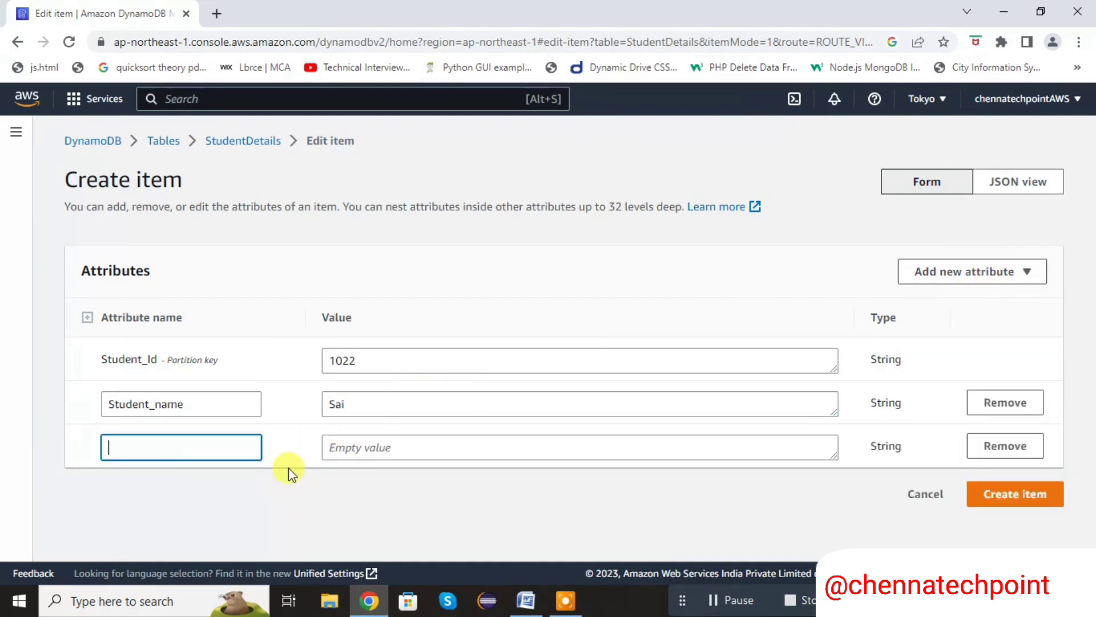
type("Student")
key("BackSpace")
type("_Adre")
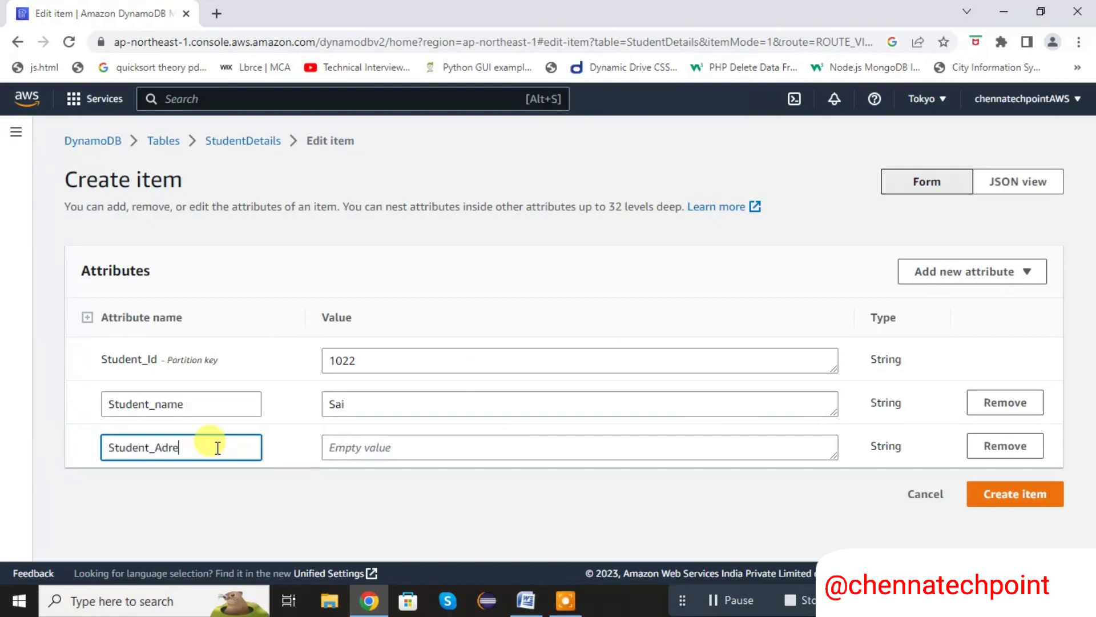
type("es")
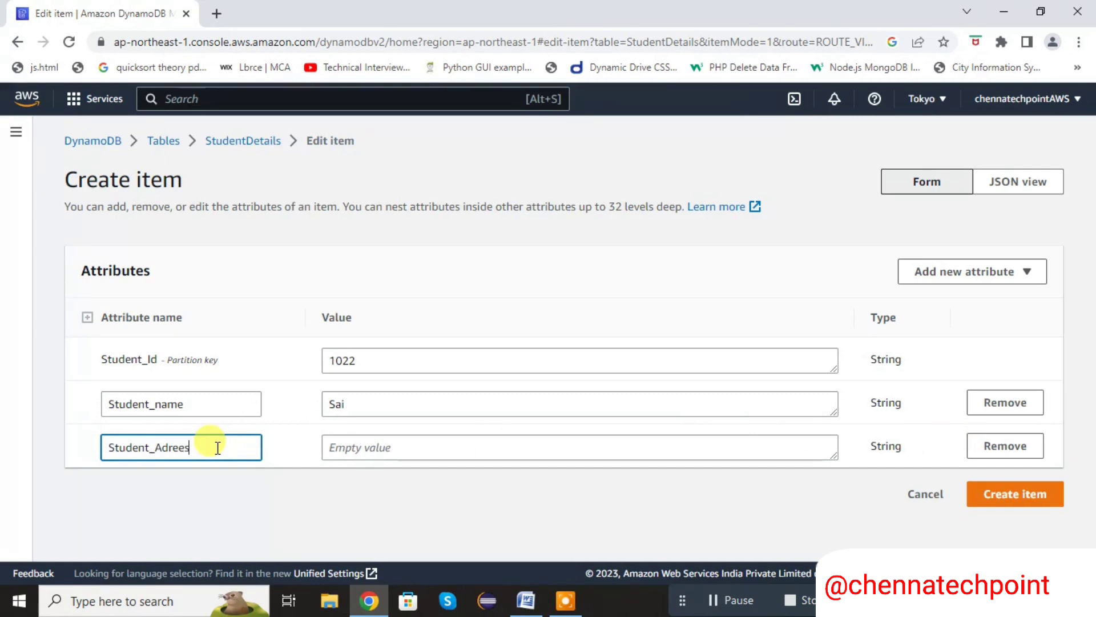
Enter the student's address as the Student_Adrees value and create the item
left_click(364, 448)
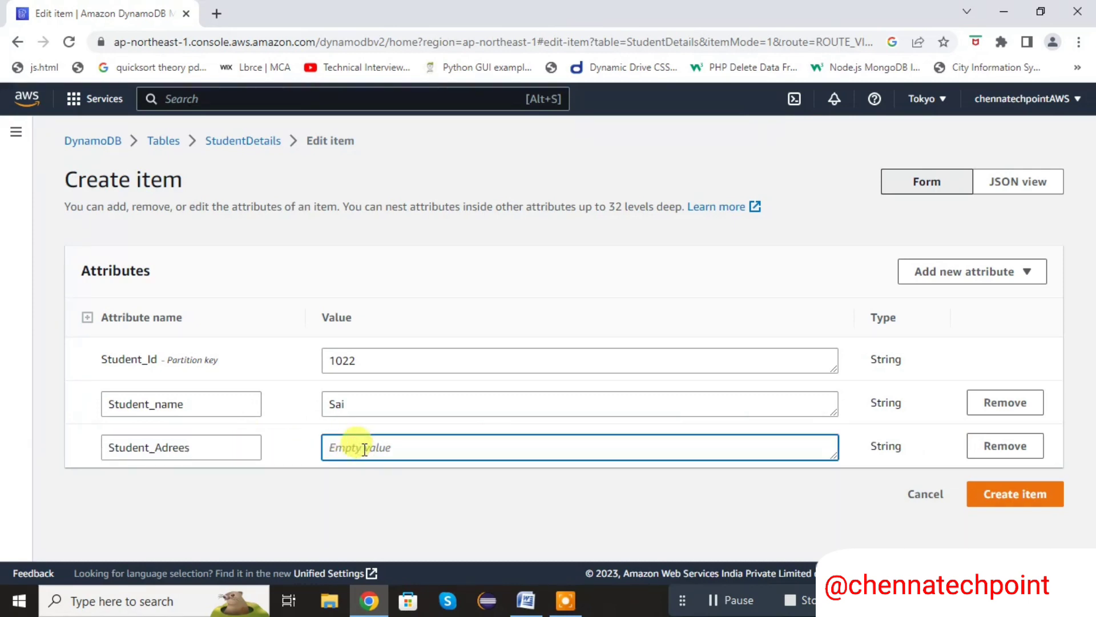
type("Hyd")
left_click(1000, 495)
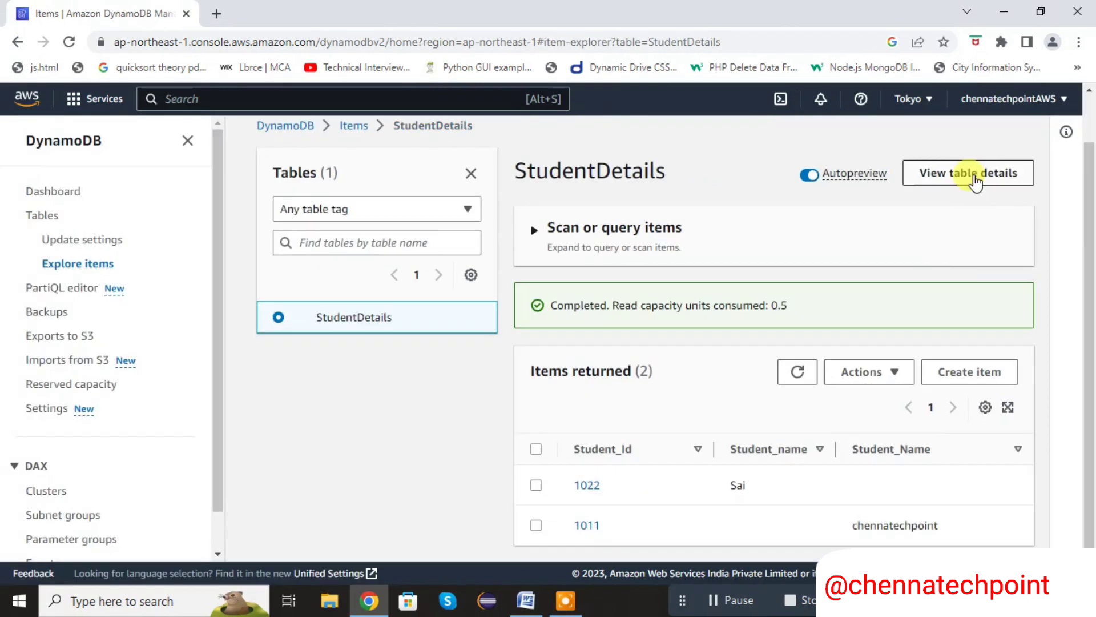
Open the StudentDetails table's details and examine its items summary
left_click(974, 173)
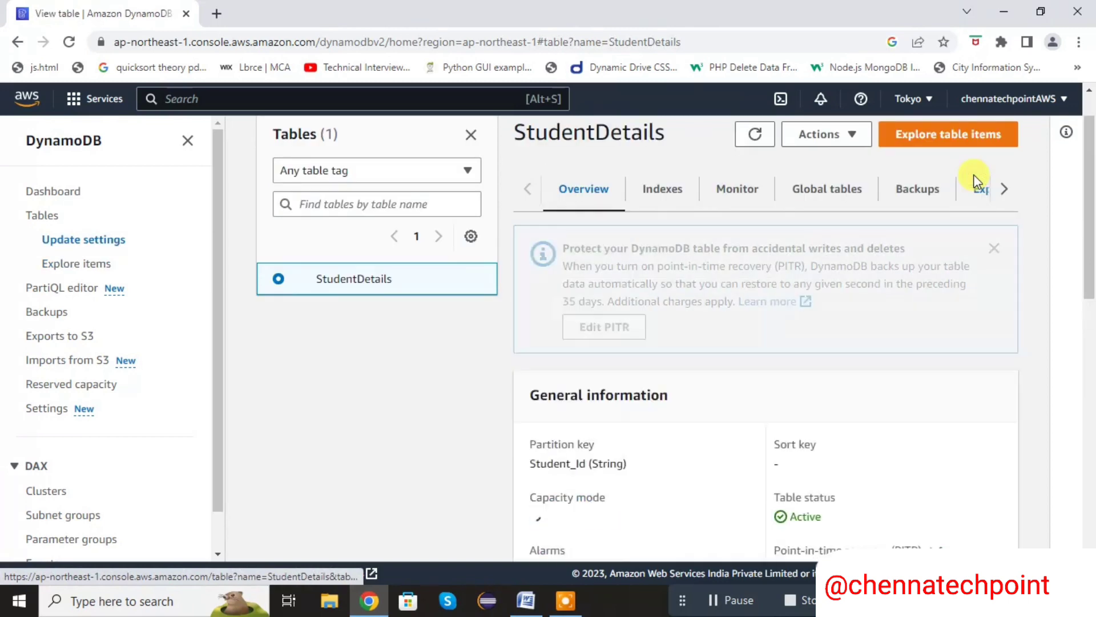
left_click_drag(1090, 163, 1094, 528)
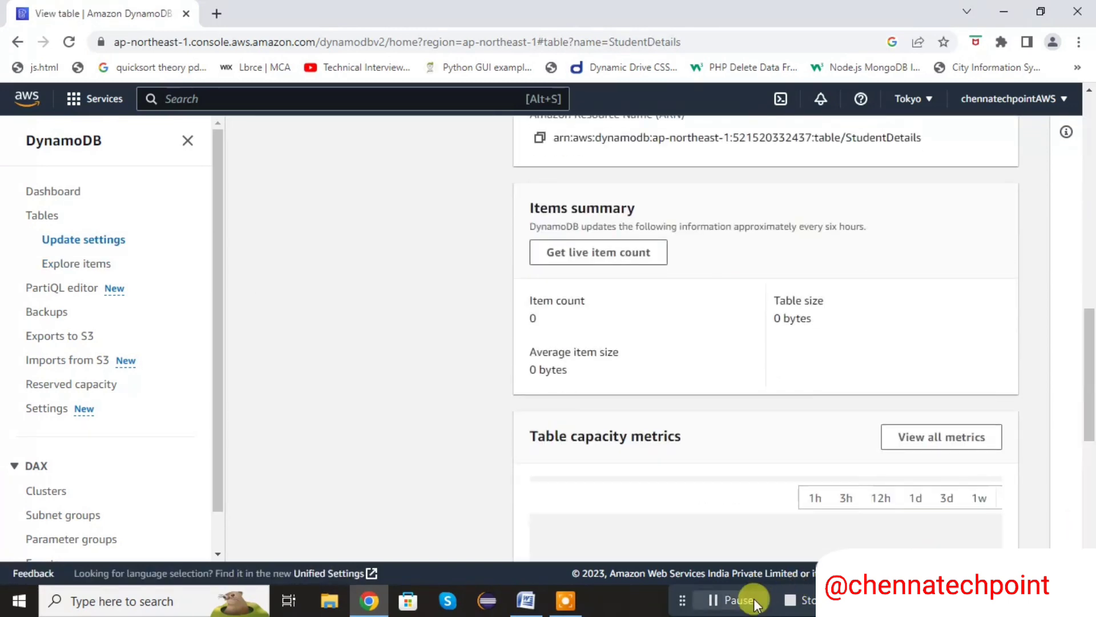
left_click(736, 600)
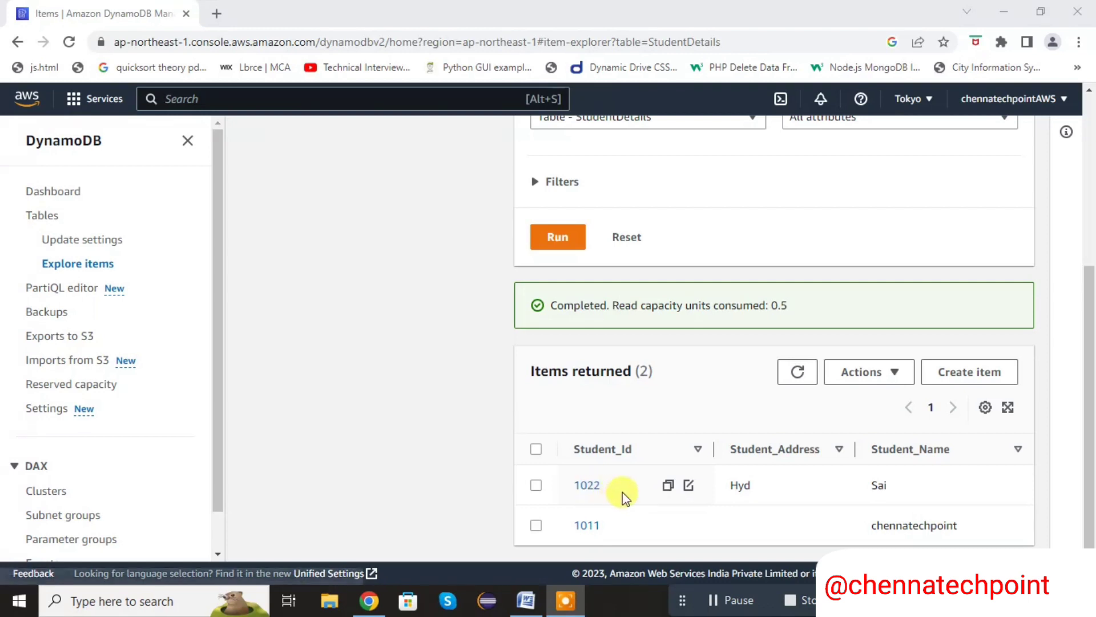
Open the second student's item in the item editor from its Student_Id cell and save the item
left_click(688, 486)
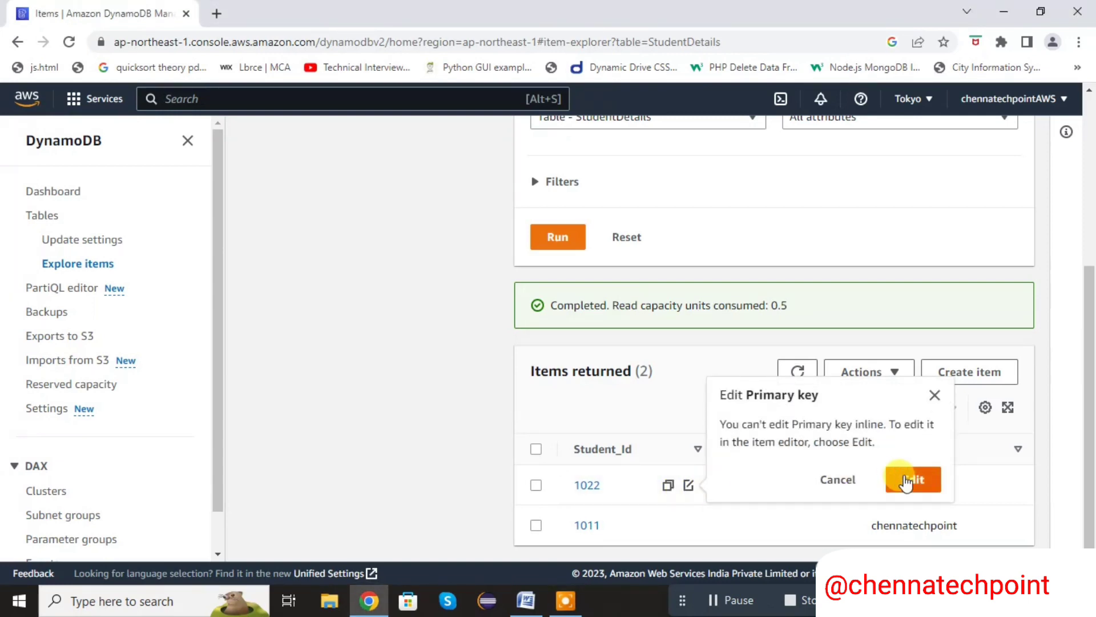
left_click(911, 480)
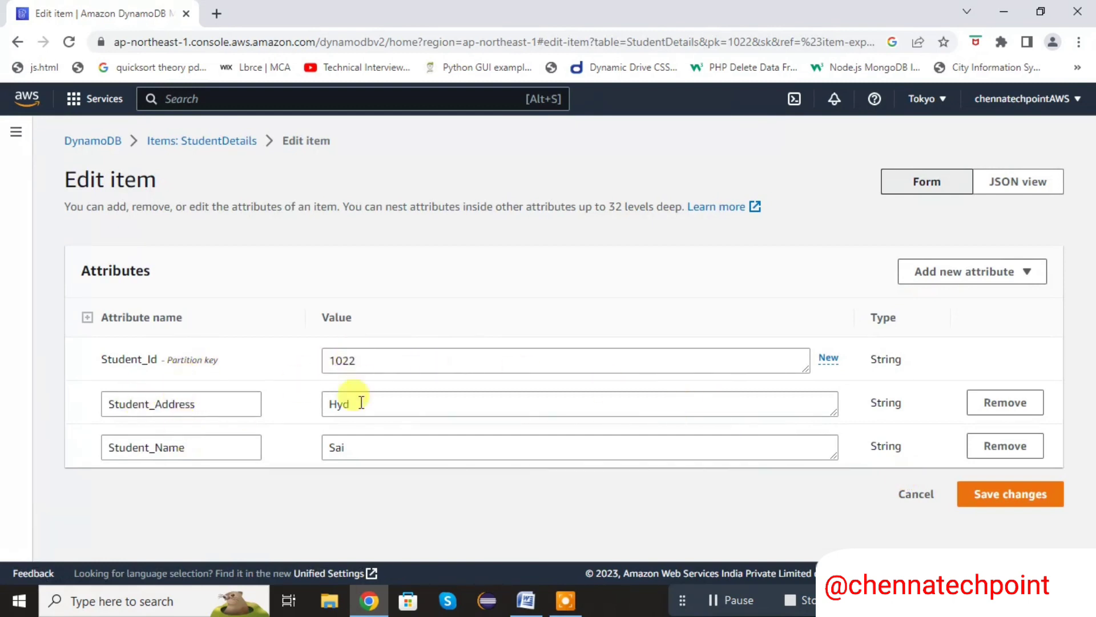
left_click(1020, 507)
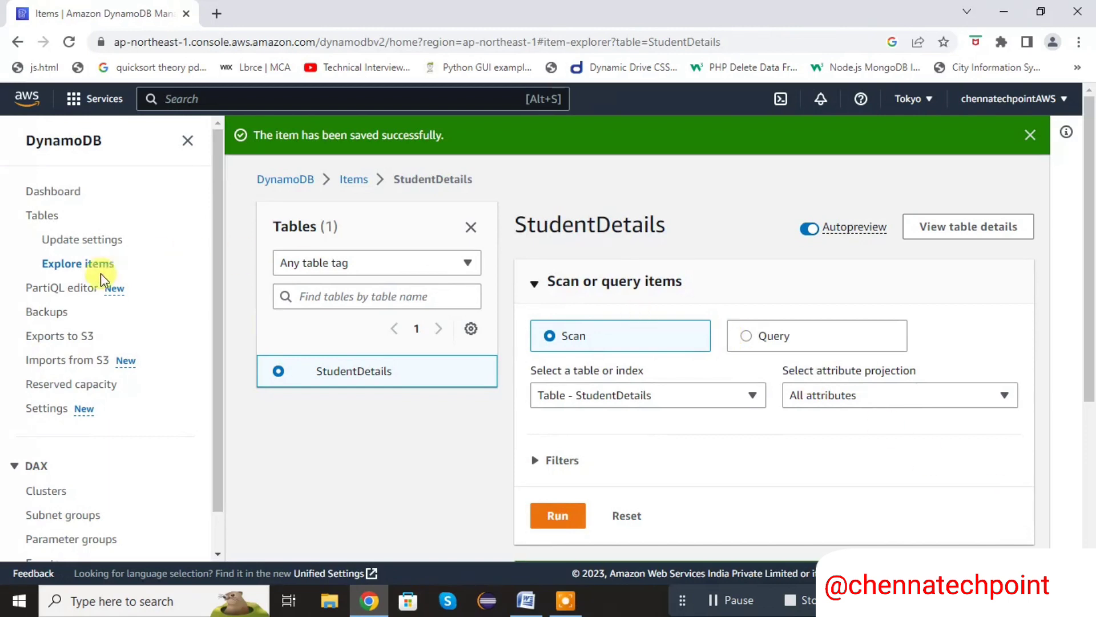
Explore the items of the StudentDetails table and run a scan with all attributes to review the returned items
left_click(72, 268)
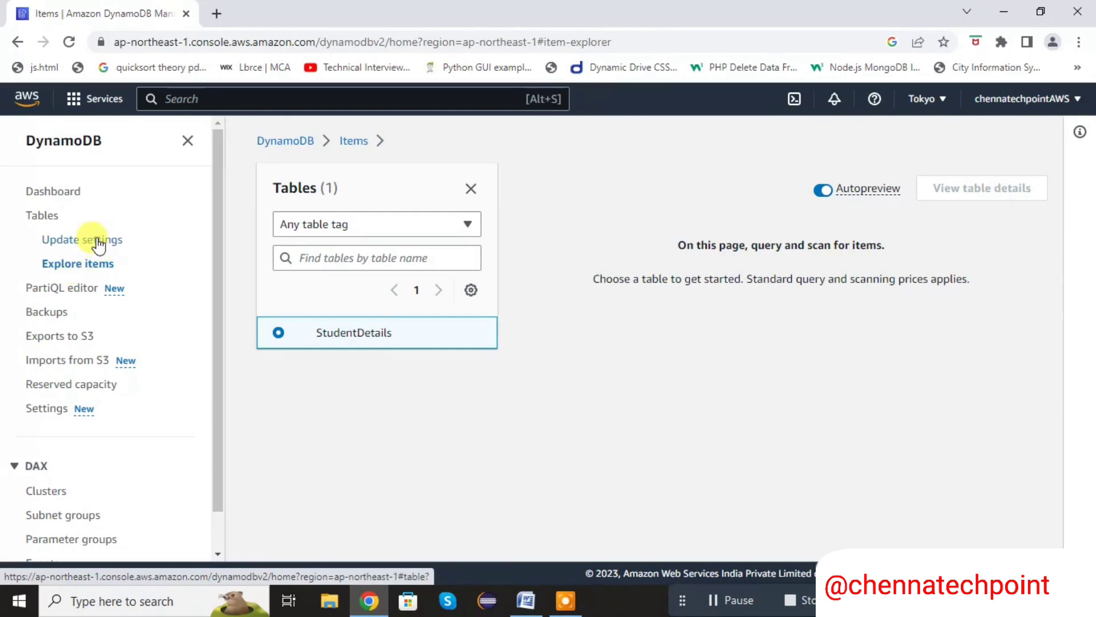
left_click(371, 330)
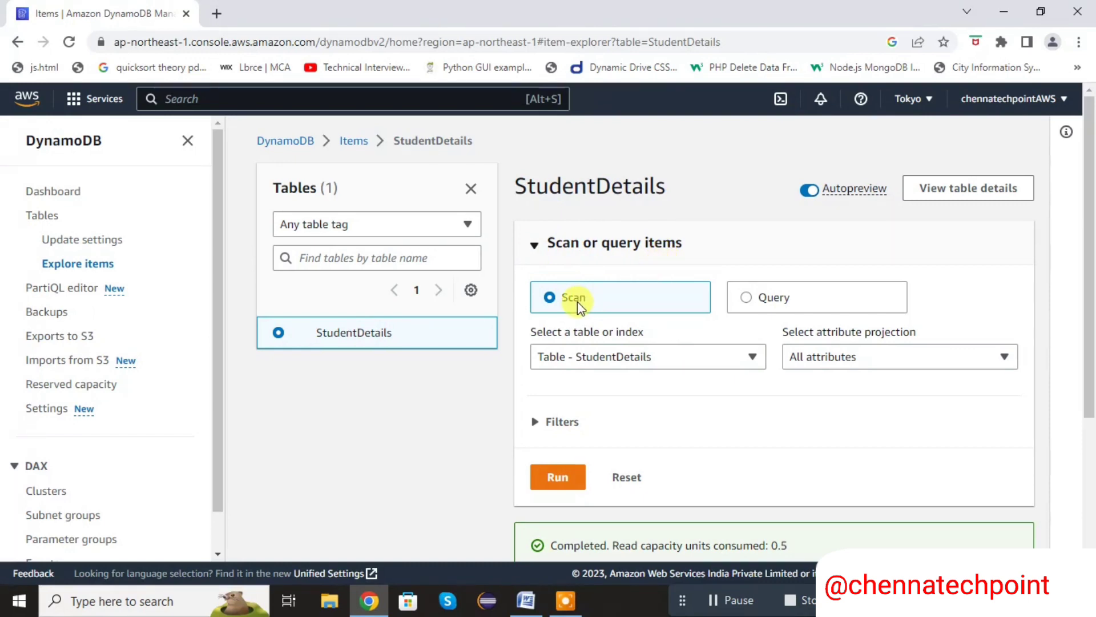
left_click(558, 477)
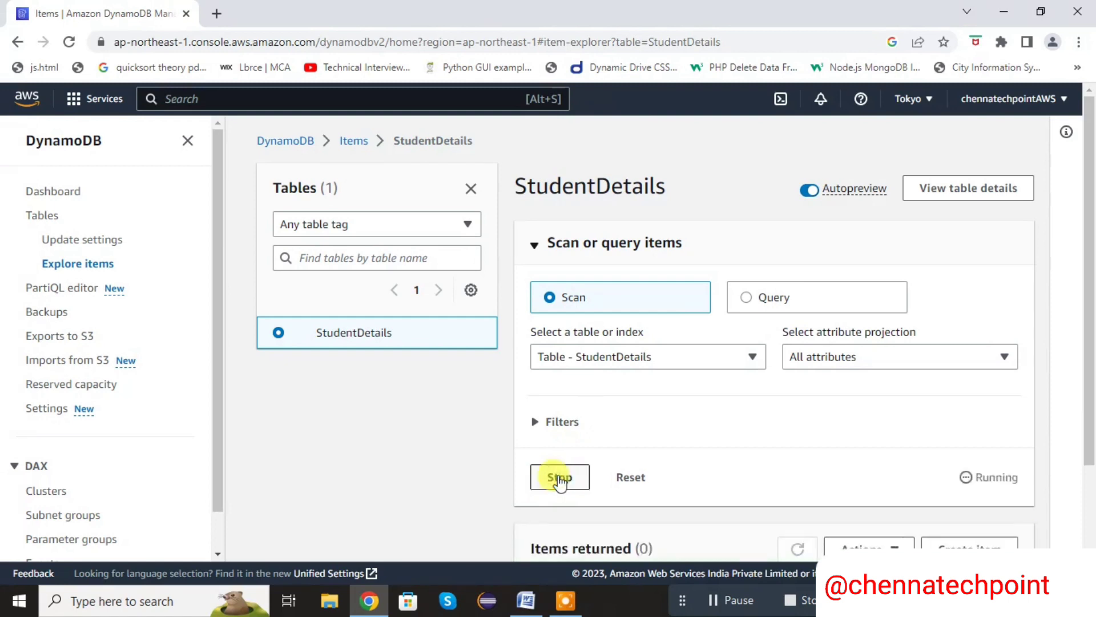
left_click_drag(1090, 197, 1088, 360)
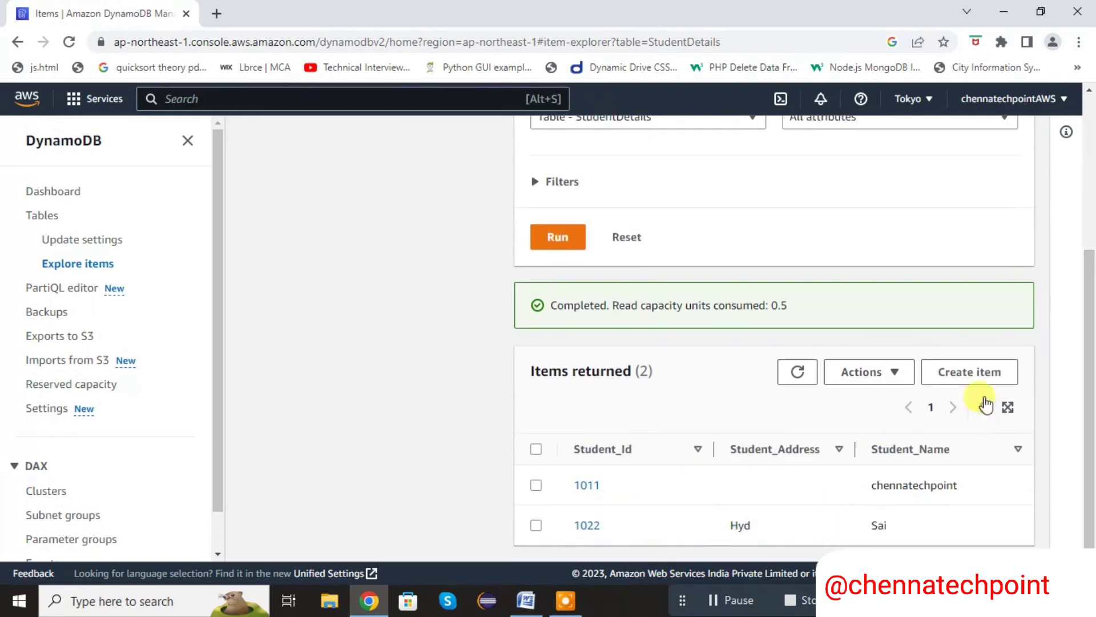
left_click_drag(1089, 365, 1090, 223)
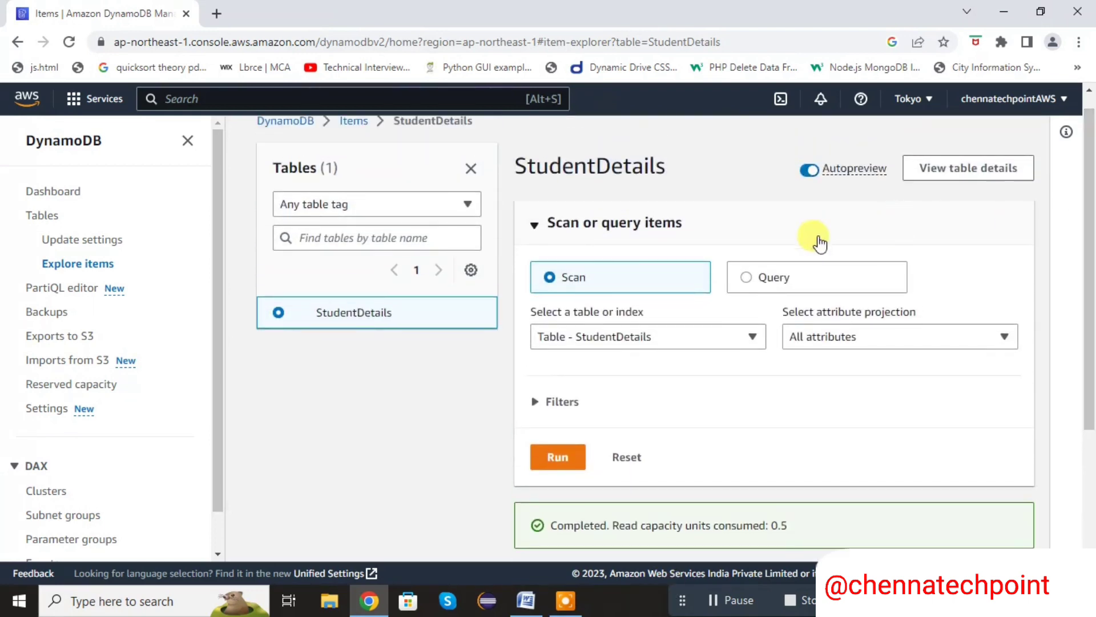
Query the StudentDetails table with the second student's ID as the Student_Id partition key and review the result
left_click(746, 278)
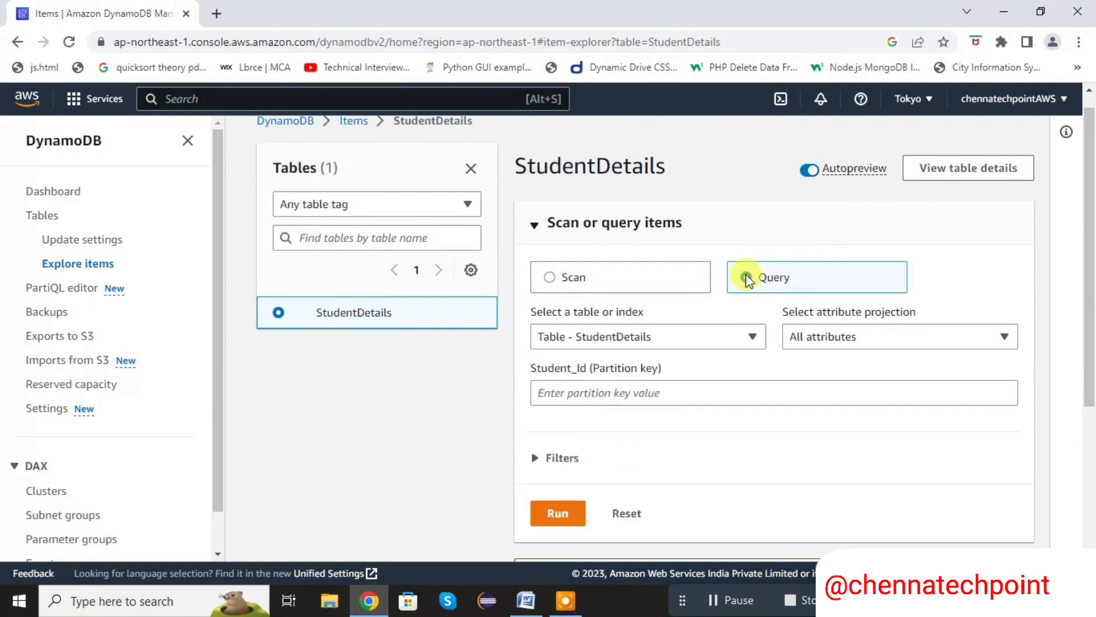
left_click_drag(1090, 204, 1090, 254)
left_click(582, 306)
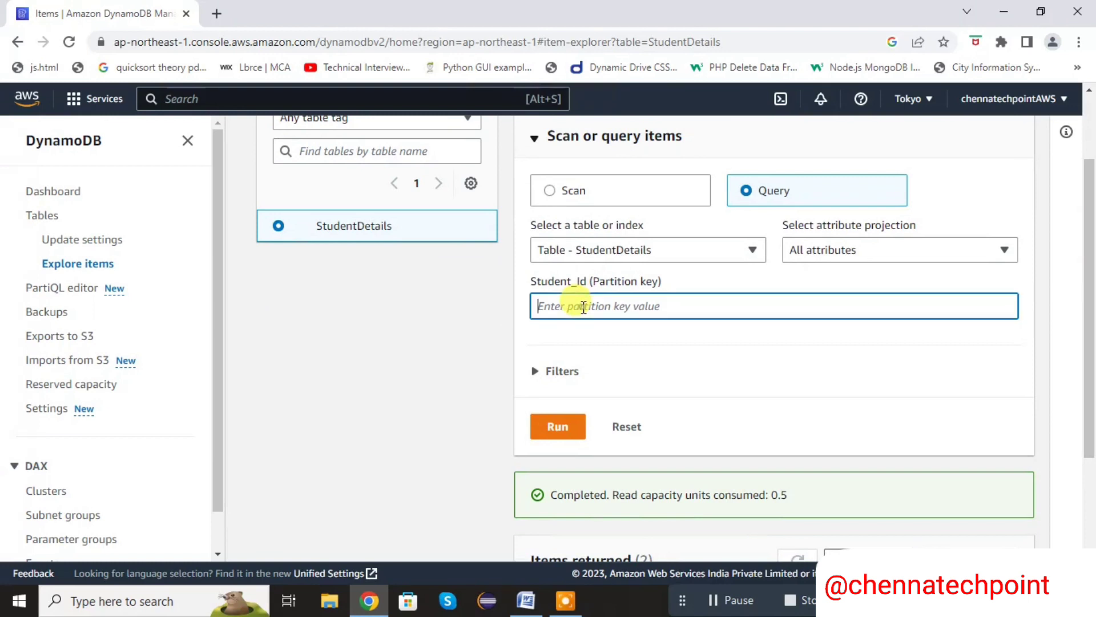
type("1022")
left_click(550, 427)
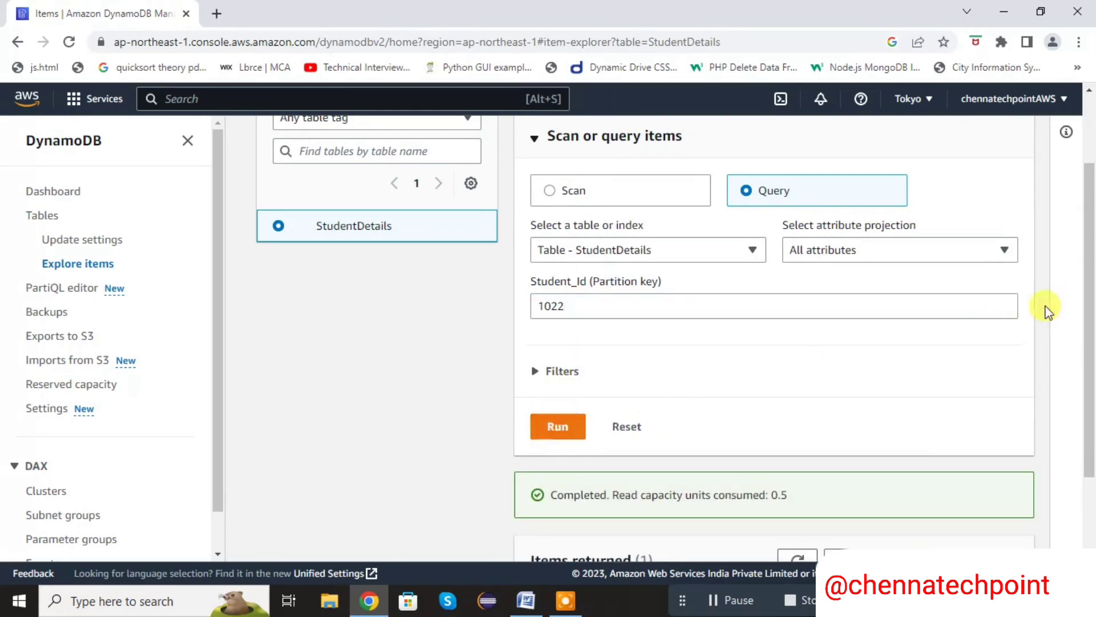
left_click_drag(1087, 294, 1091, 404)
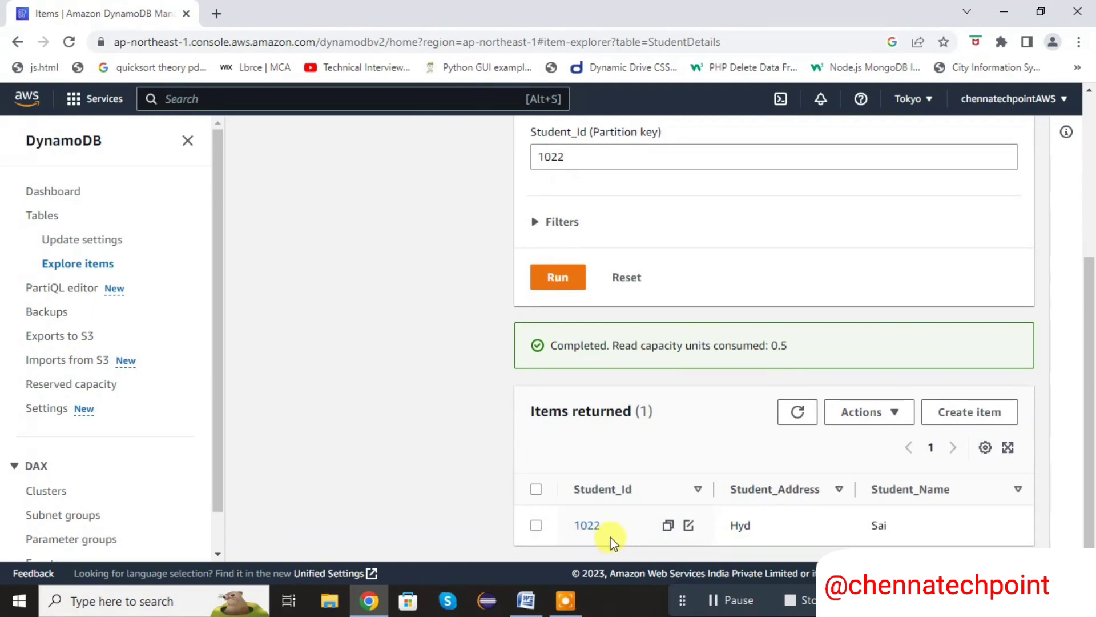
Change the query's Student_Id partition key to the first student's ID, run it and review the result
left_click_drag(1086, 269, 1091, 98)
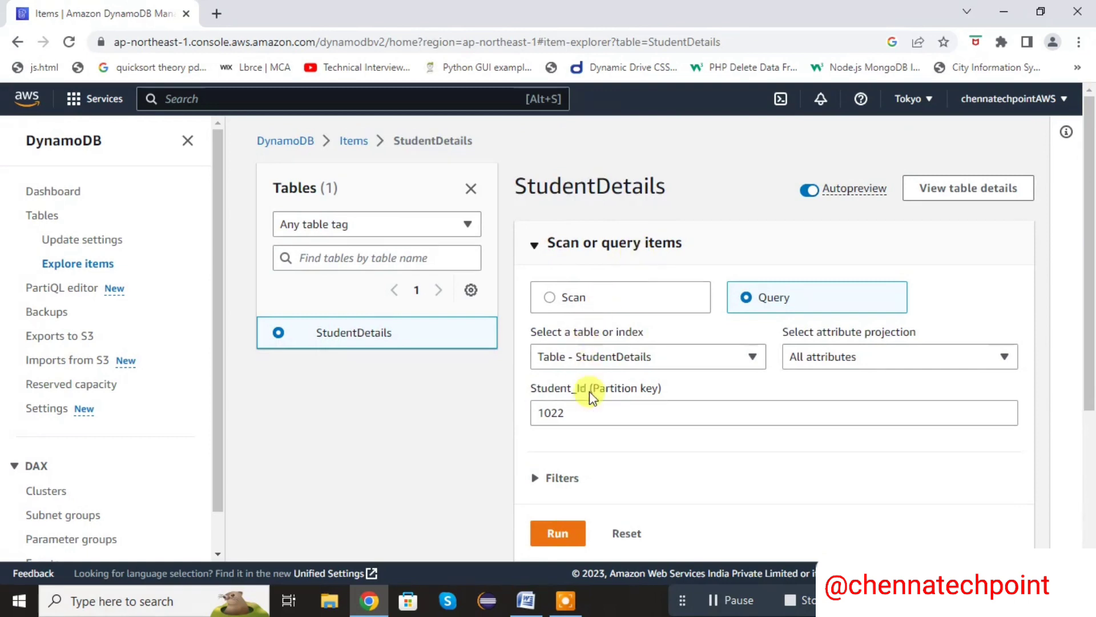
left_click(589, 414)
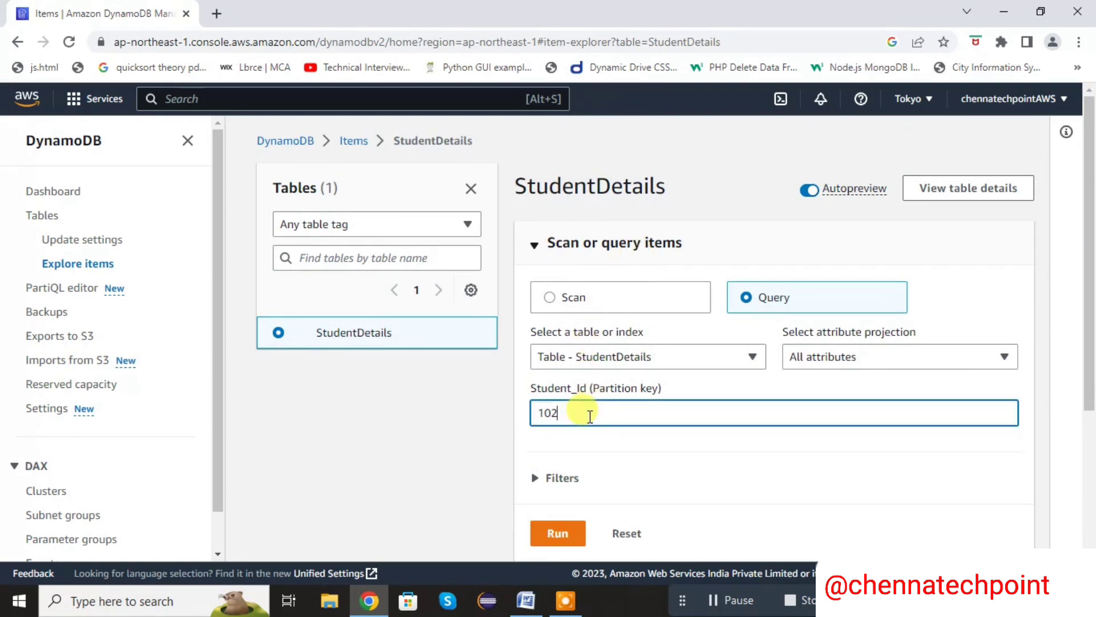
key("BackSpace")
type("11")
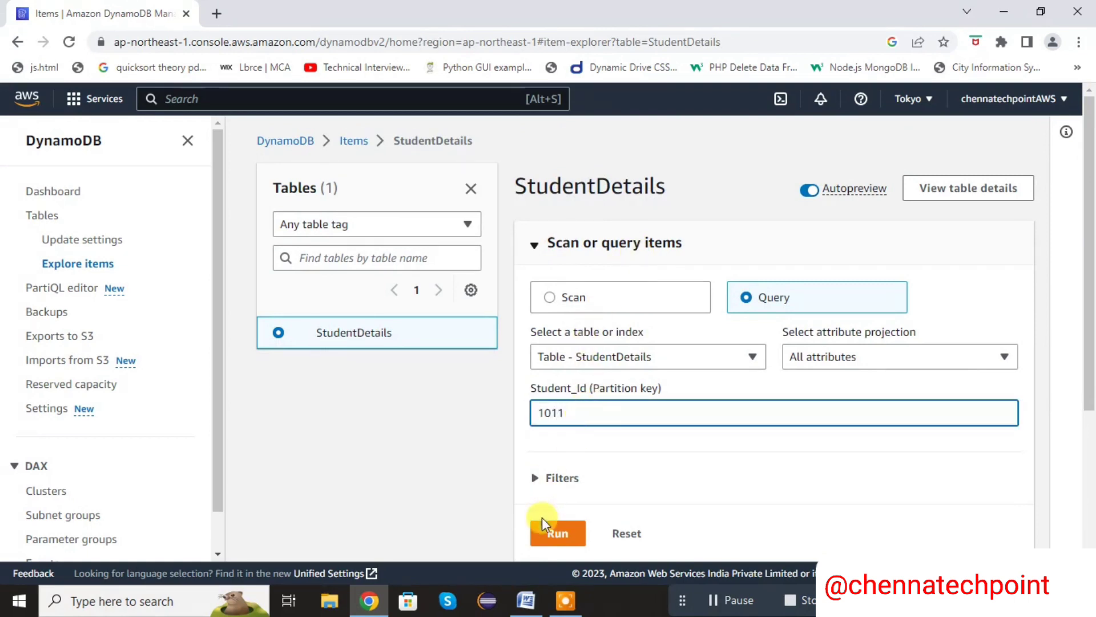
left_click(551, 533)
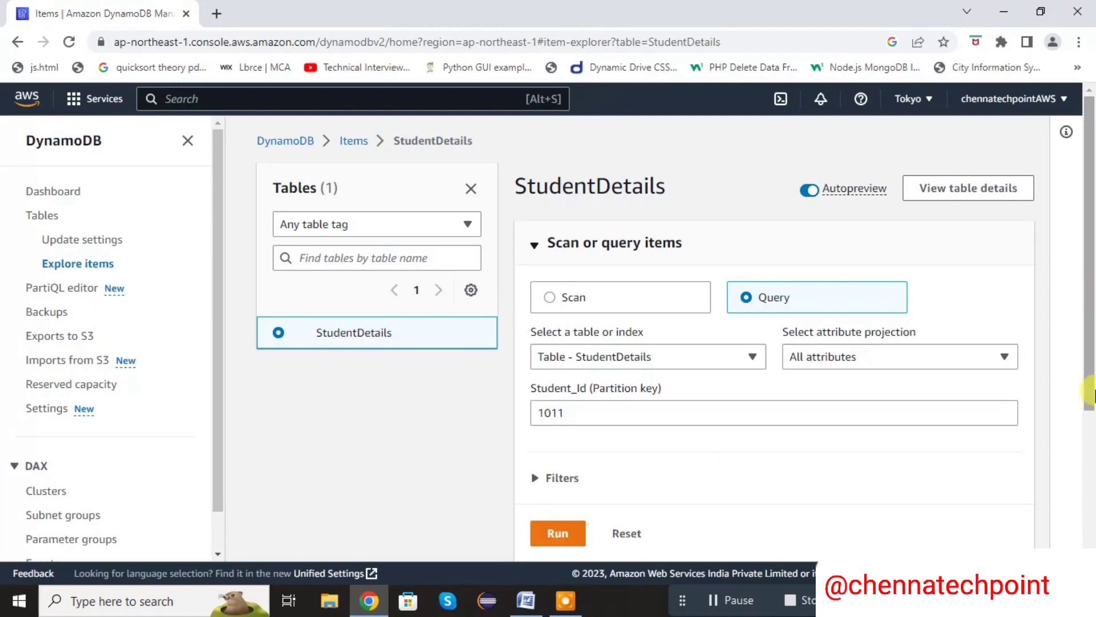
scroll(1091, 278, "down", 5)
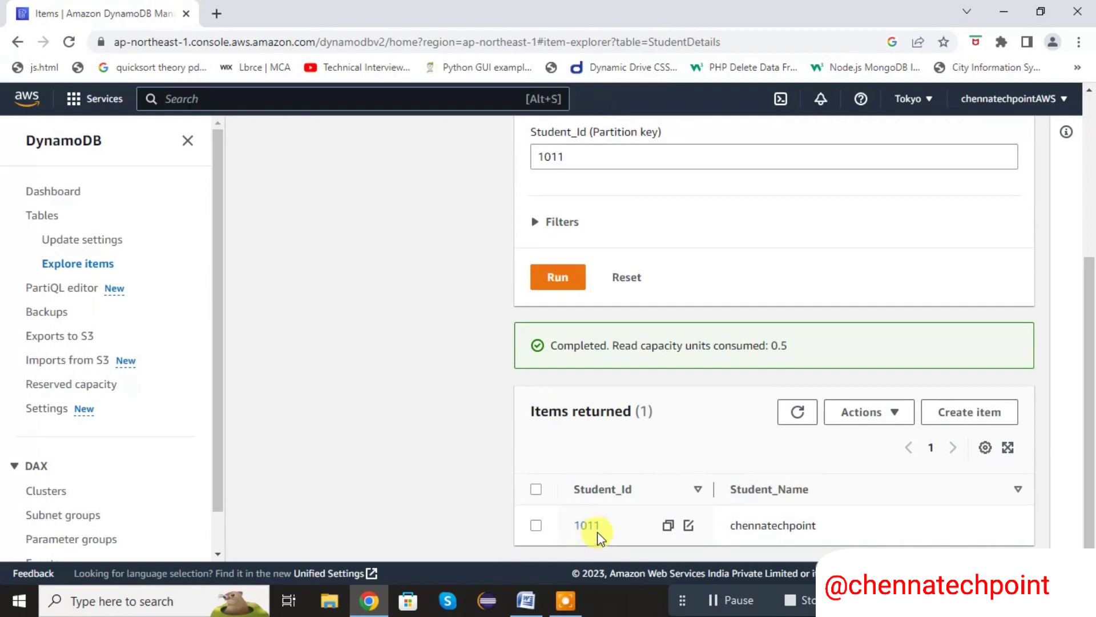
scroll(1089, 303, "up", 1)
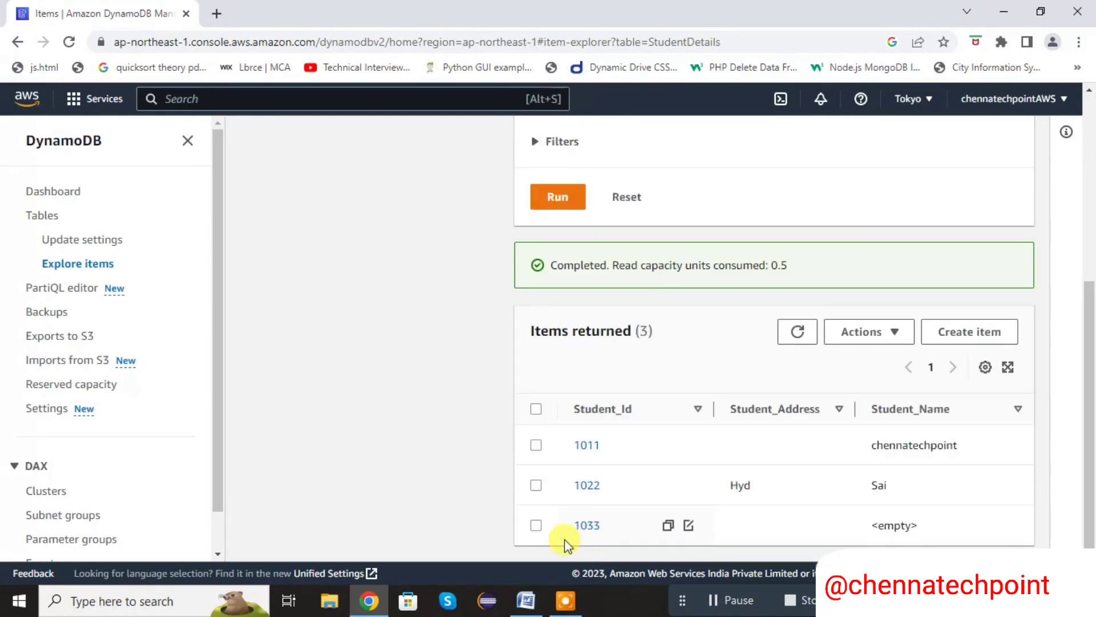
Delete the StudentDetails table from the tables list, confirming with delete, and return to the tables list
left_click(42, 215)
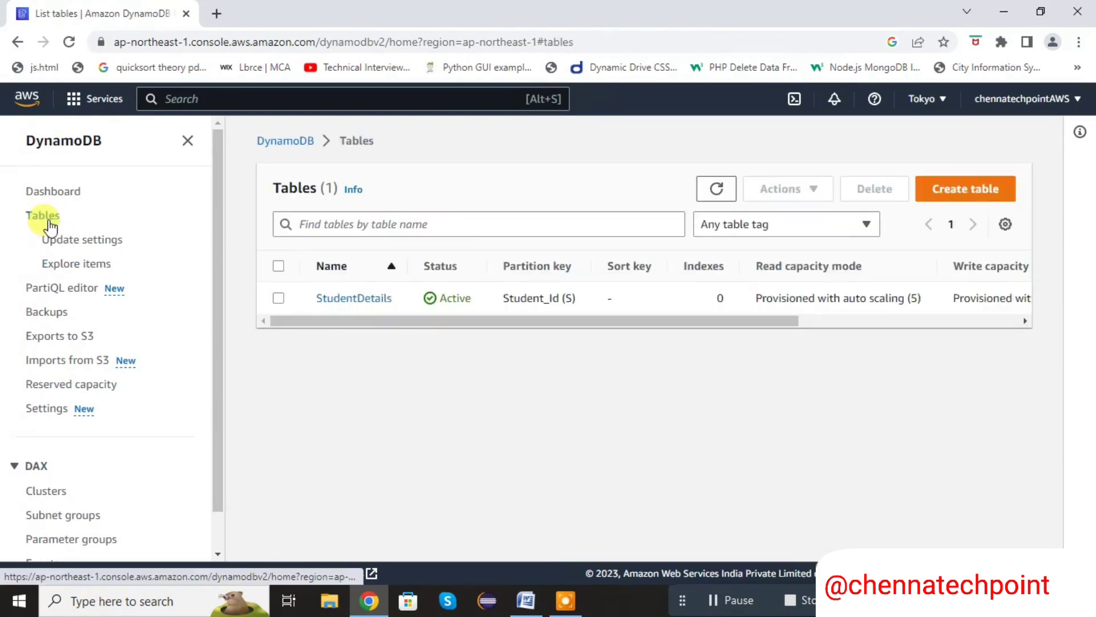
left_click(278, 298)
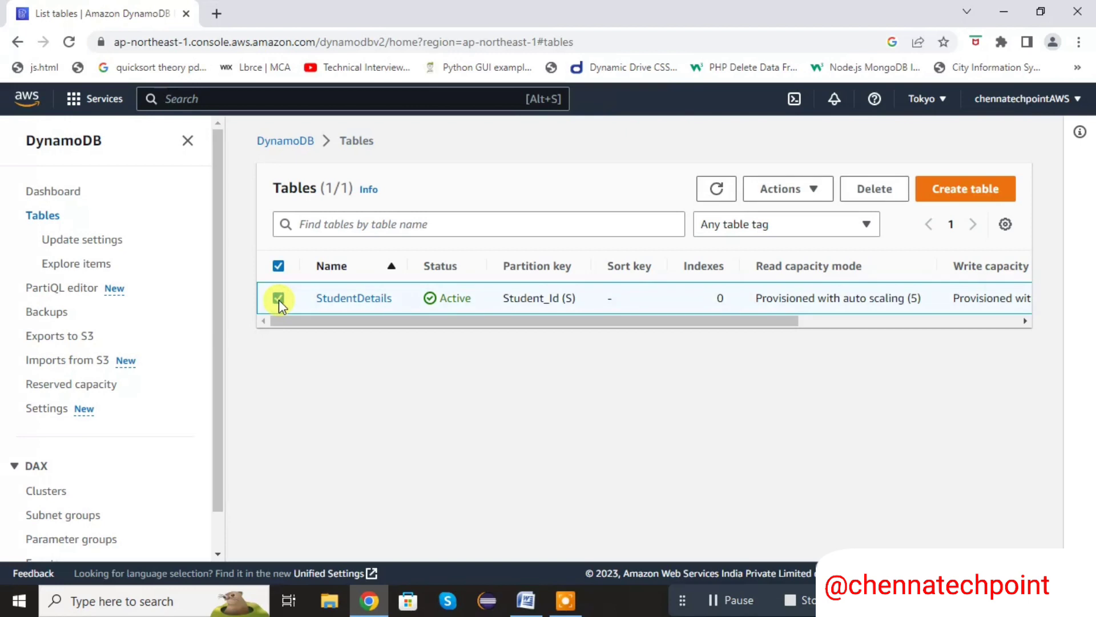
left_click(878, 194)
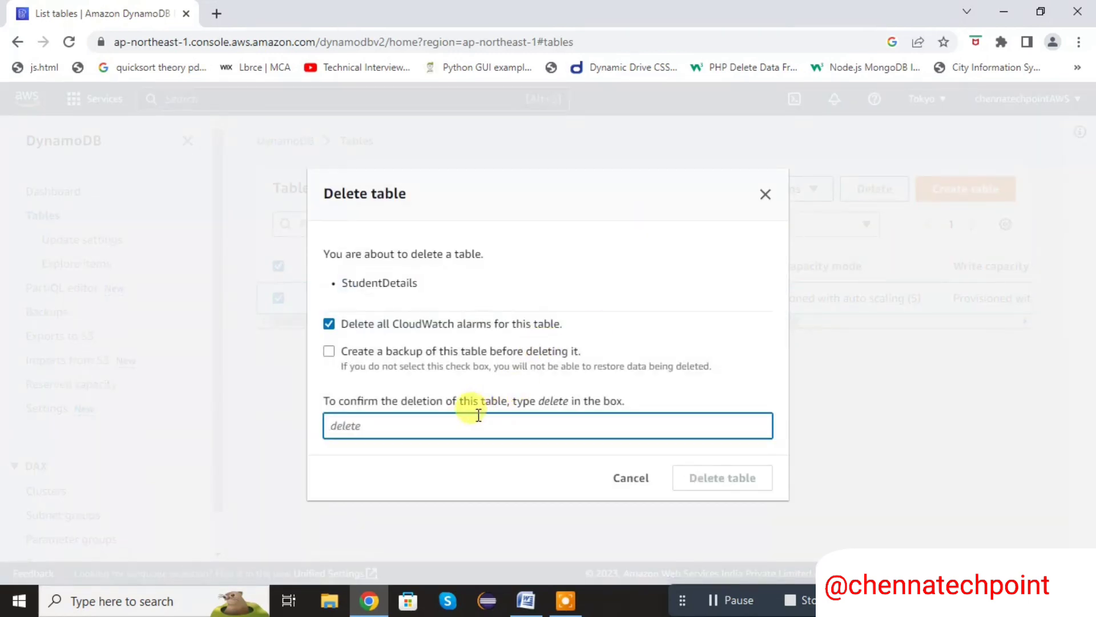
type("de")
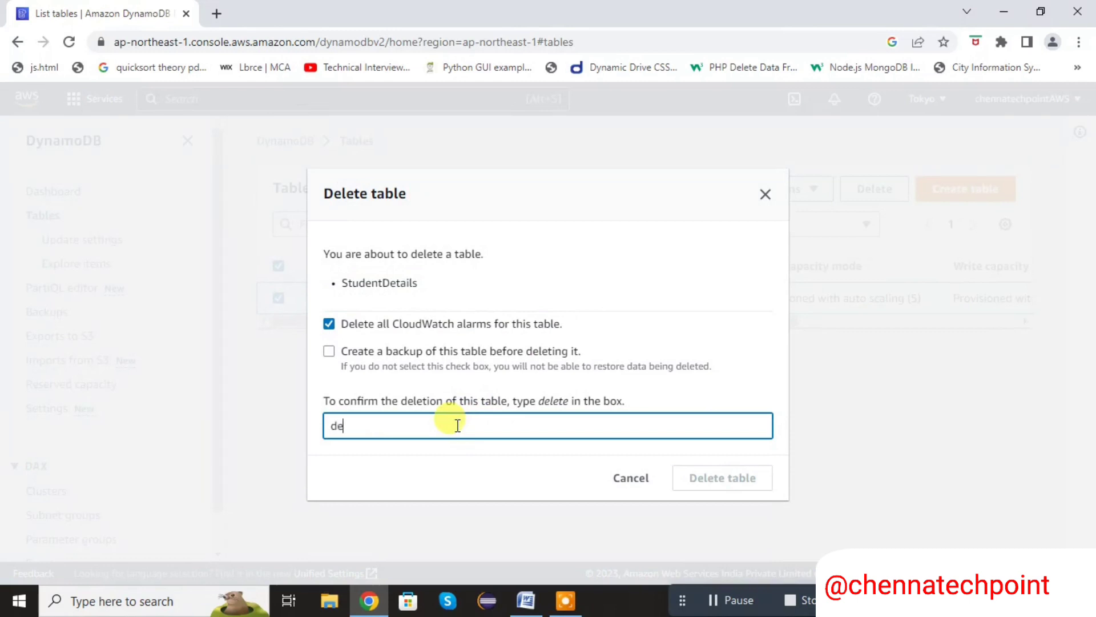
type("lete")
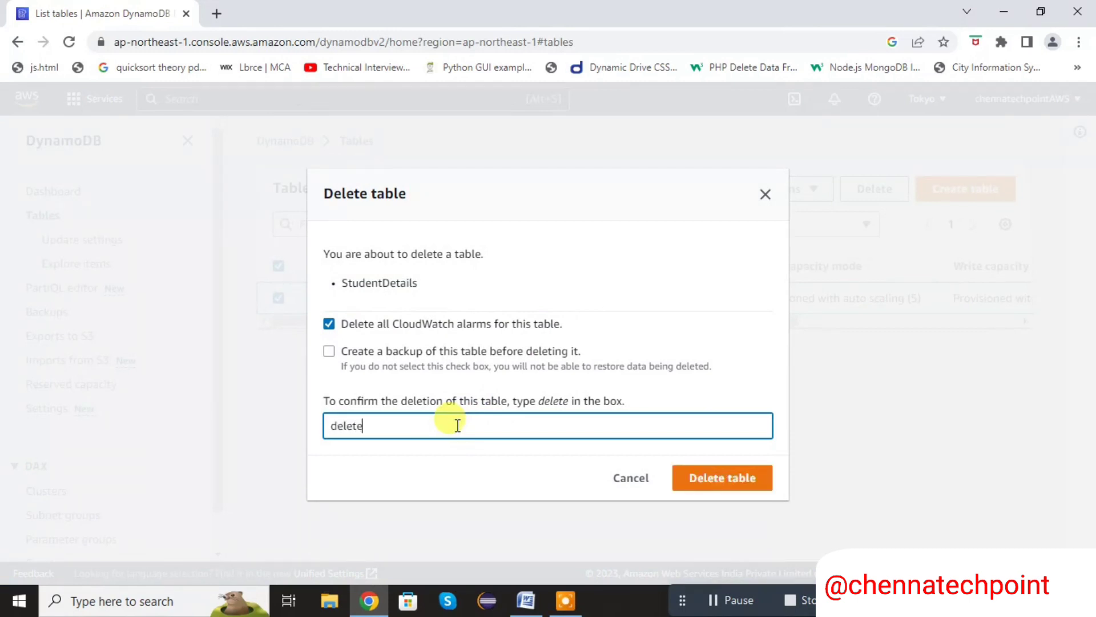
key("Return")
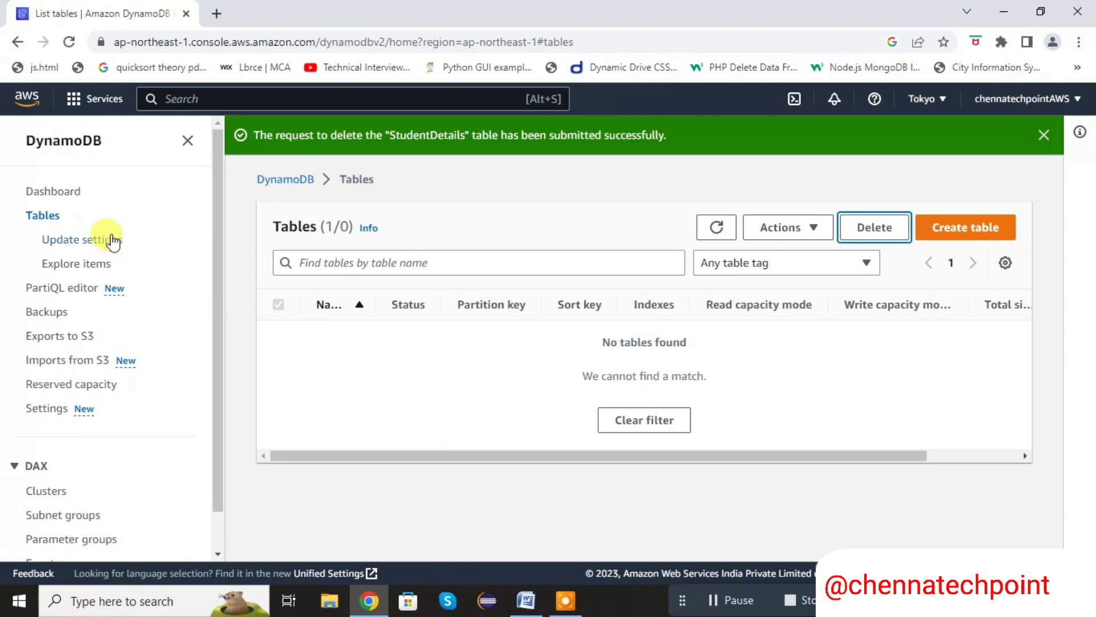
left_click(48, 222)
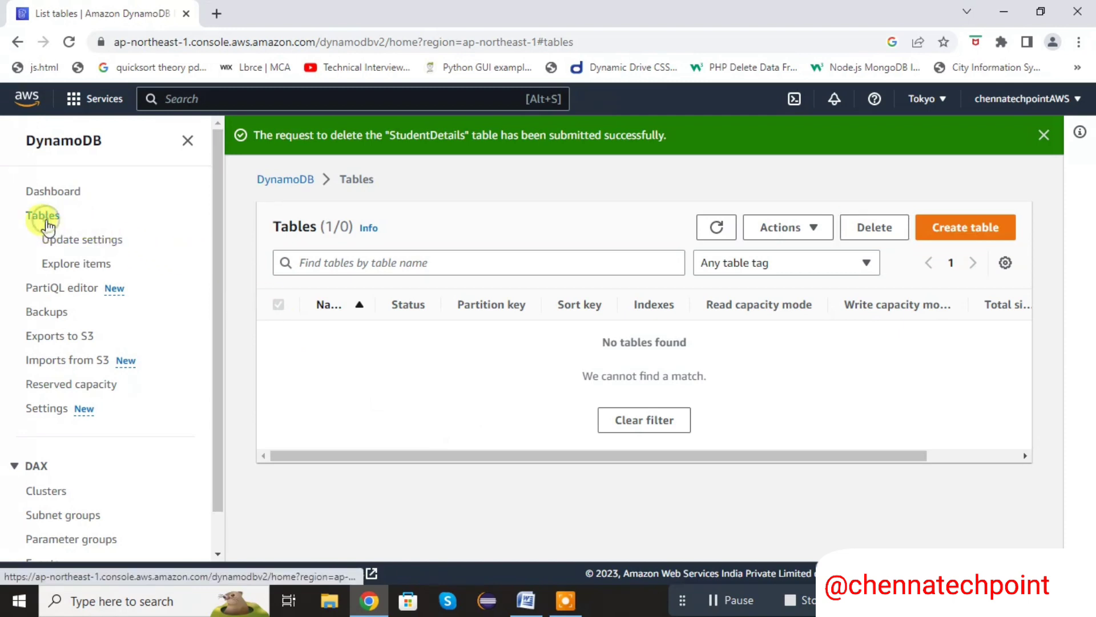